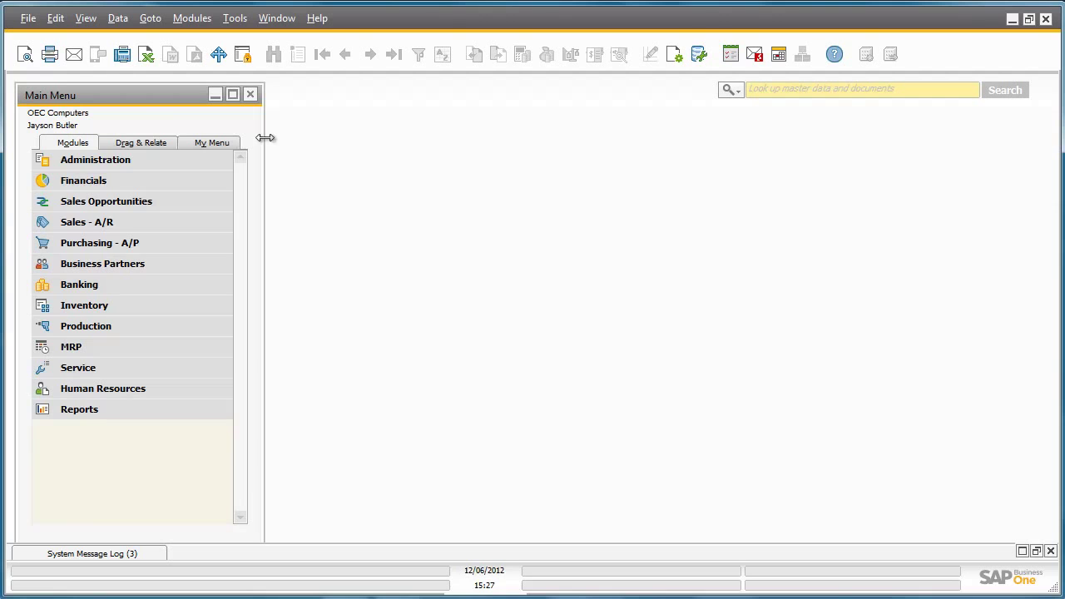
Step: Add an inventory cycle 'Annual Inventory' with an Annually sequence, then go to Cycle Count Determination
left_click(214, 157)
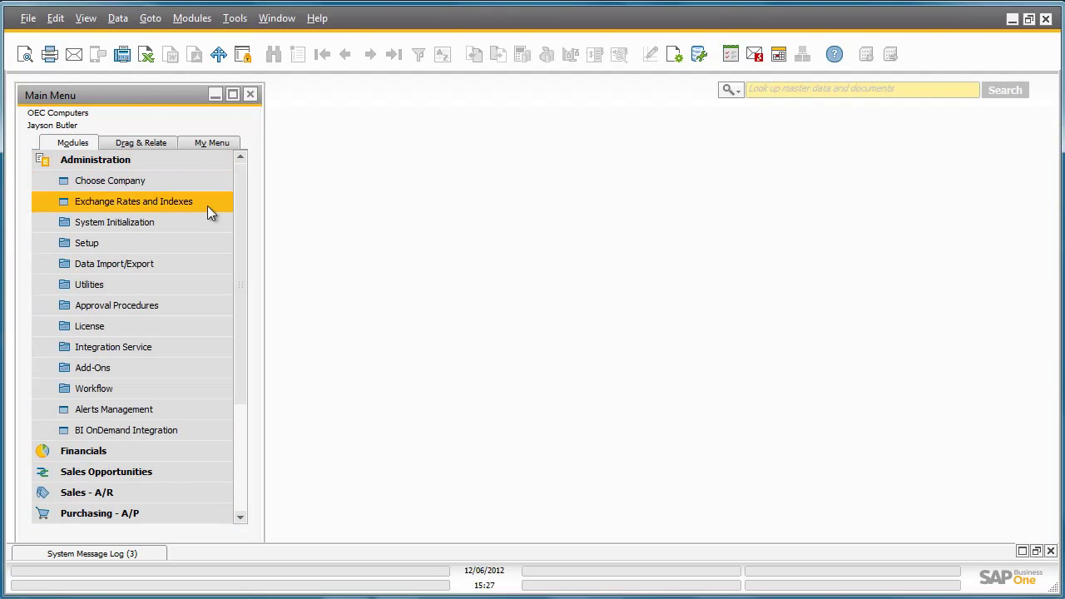
left_click(200, 241)
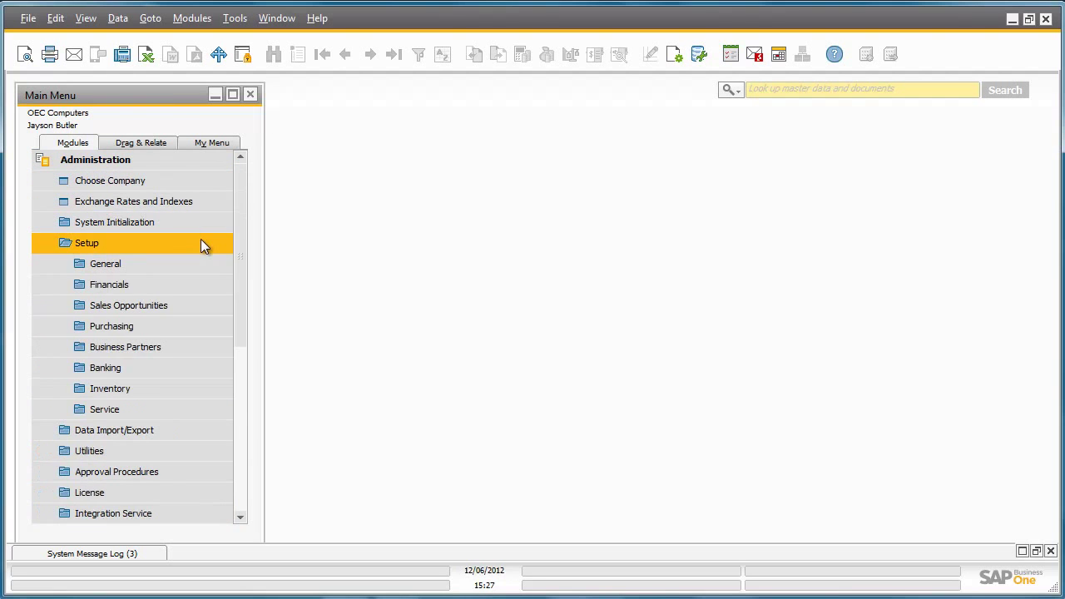
left_click(192, 388)
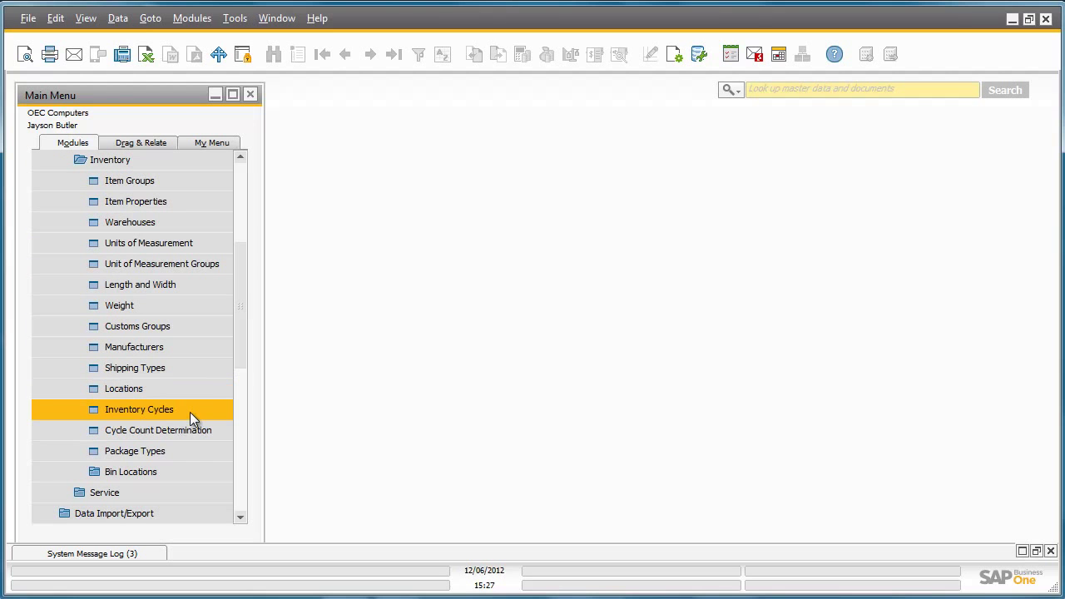
left_click(189, 412)
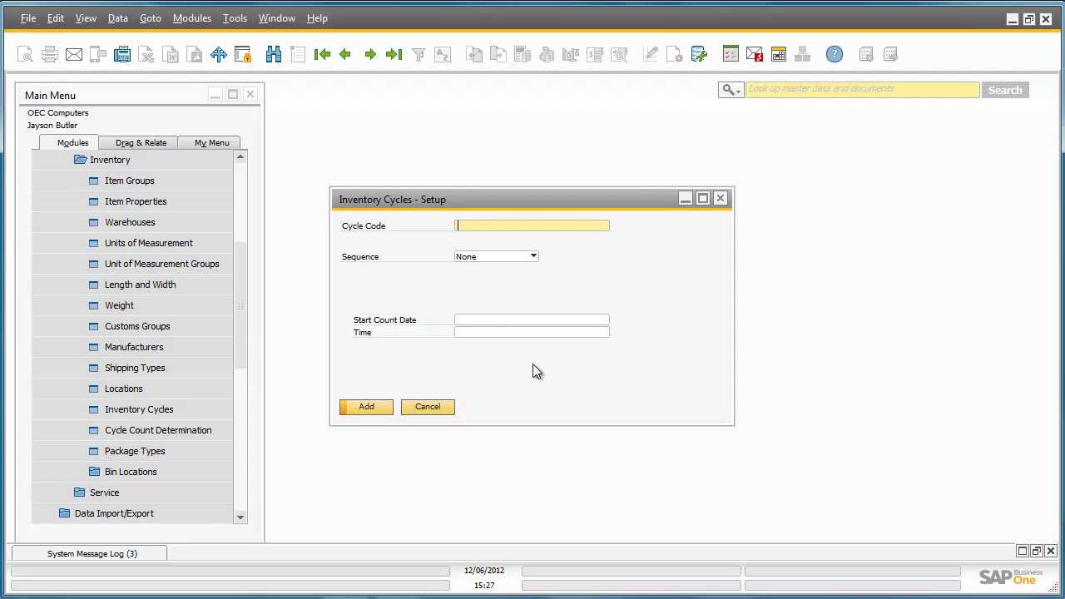
type("Annual Inventory")
left_click(534, 256)
left_click(528, 306)
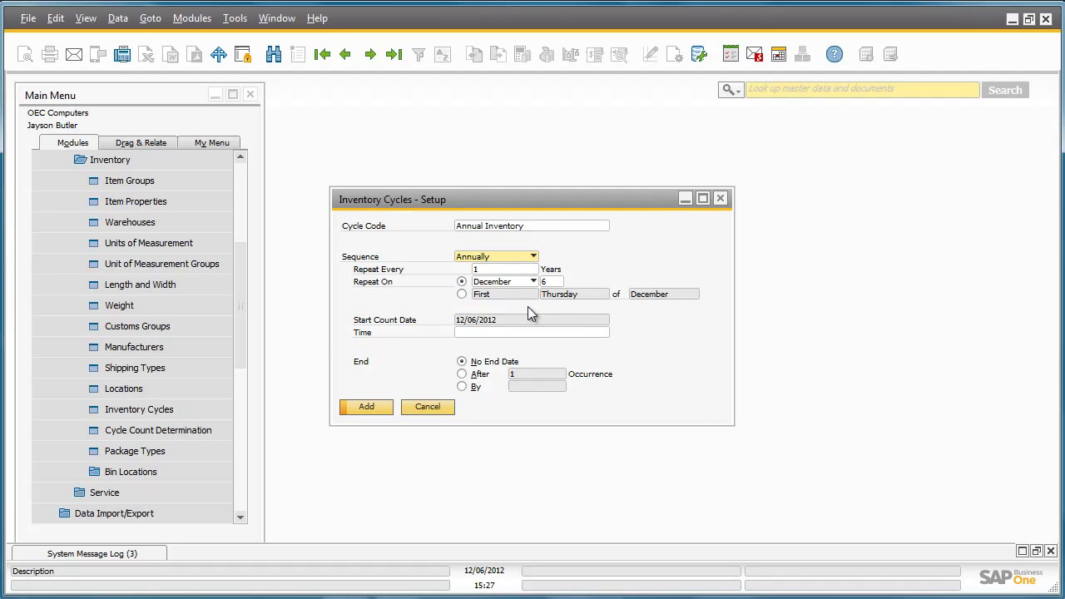
left_click(375, 407)
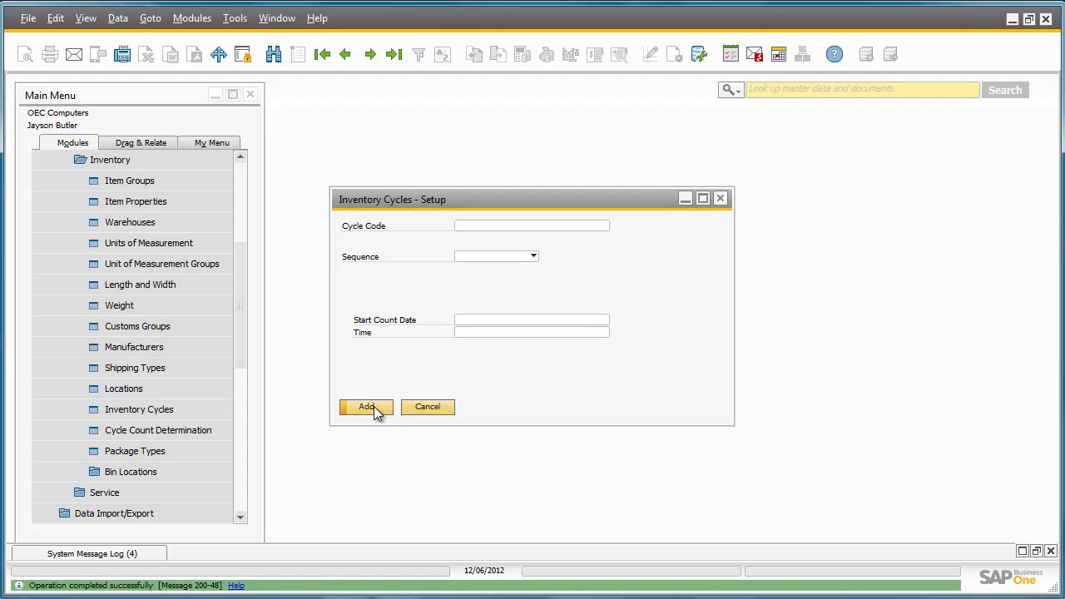
left_click(226, 431)
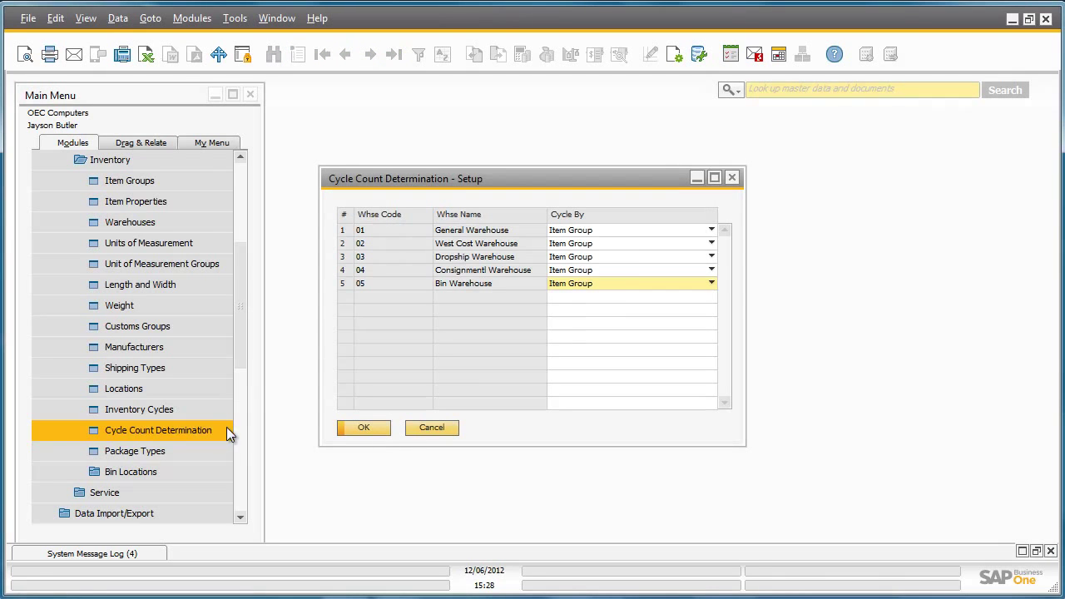
Step: In warehouse 01, give Rainbow Printers the Annual Inventory cycle with Alert ticked, and save
double_click(343, 233)
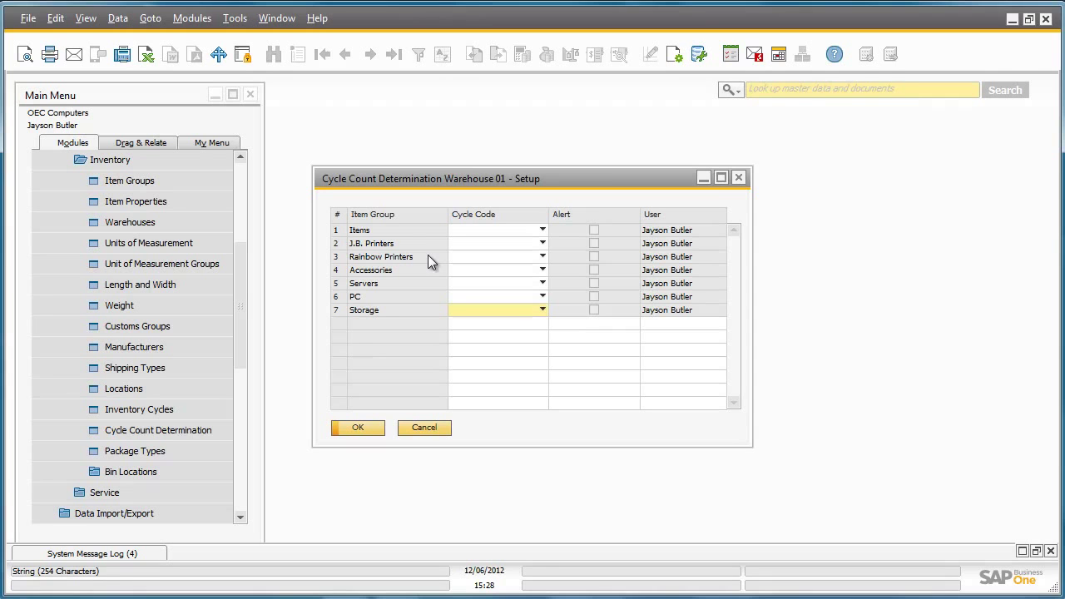
left_click(540, 258)
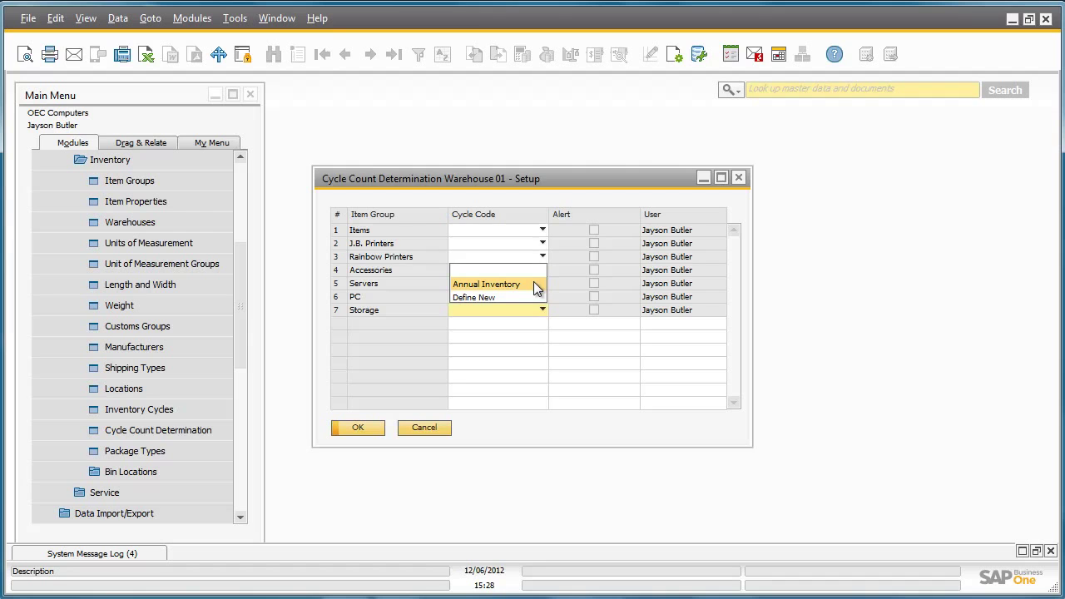
left_click(533, 284)
left_click(375, 316)
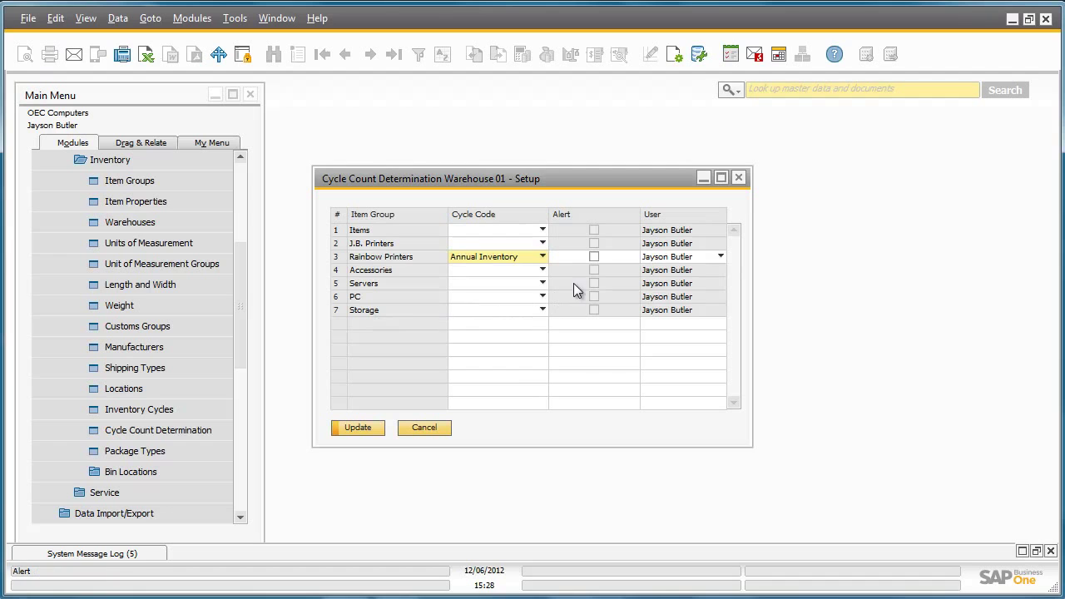
left_click(594, 257)
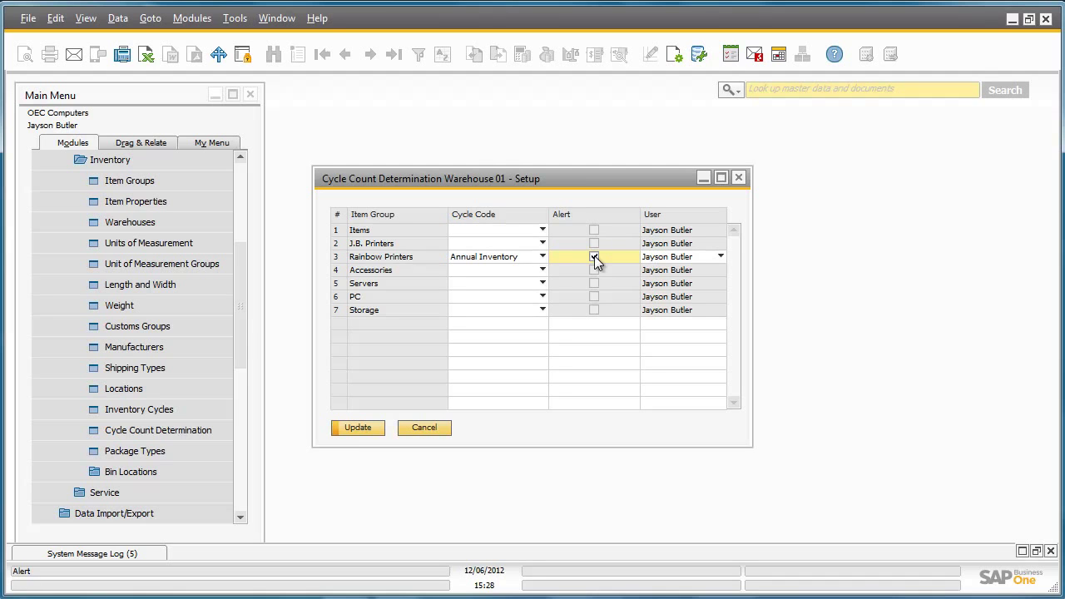
left_click(379, 428)
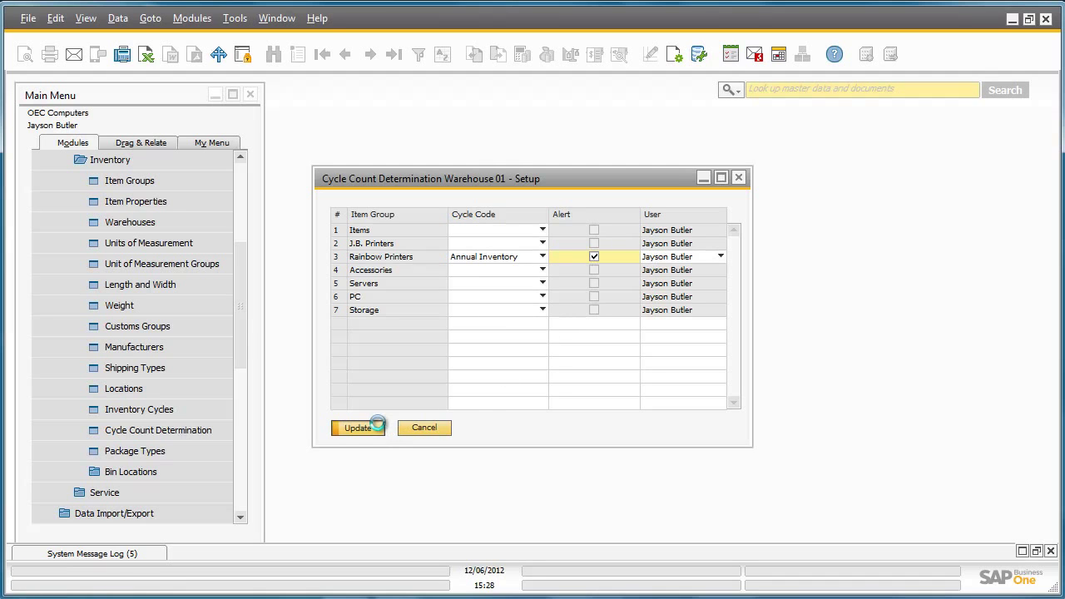
left_click(374, 426)
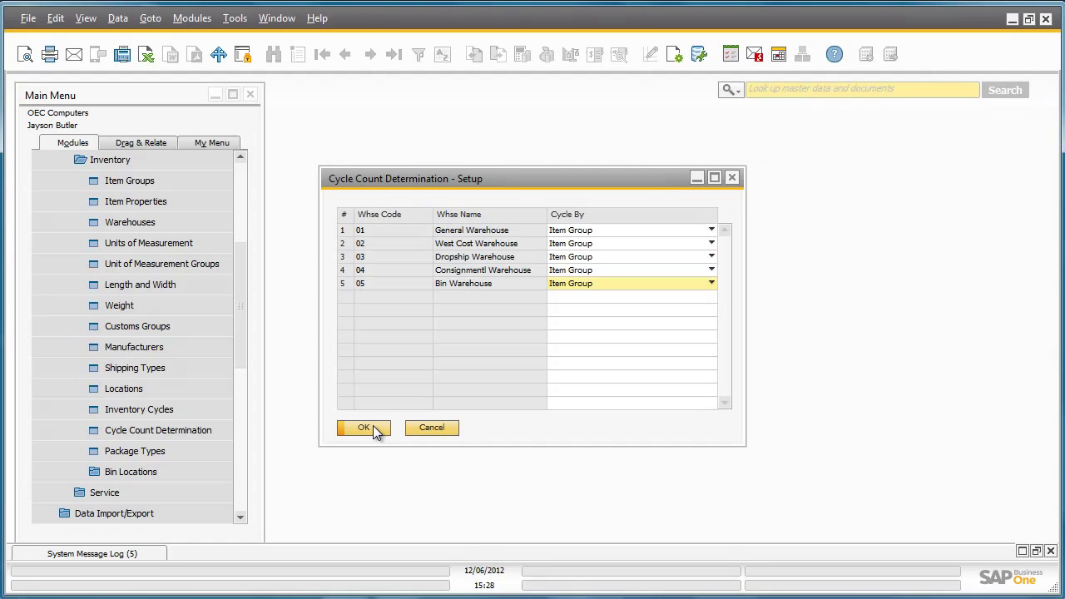
left_click(372, 425)
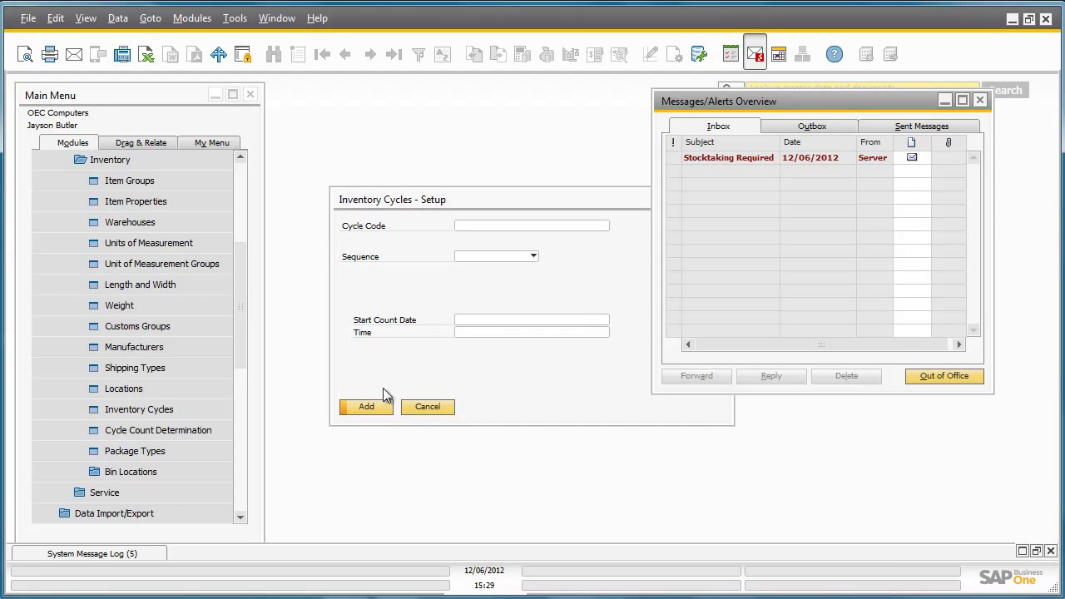
Step: From the Stocktaking Required alert, select A00006 and create an Inventory Counting for it
left_click(739, 159)
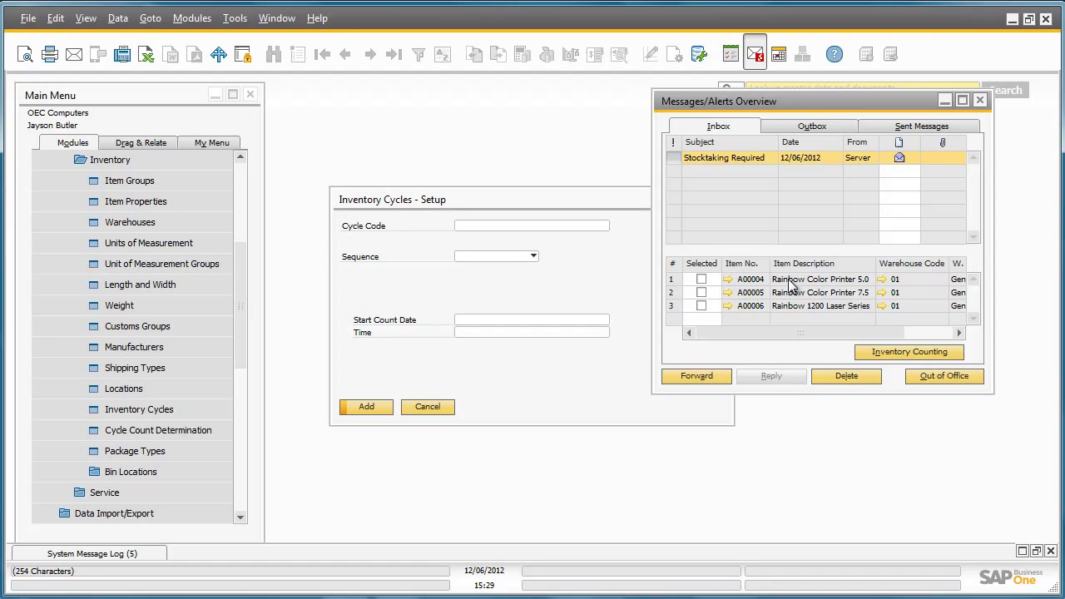
left_click(701, 305)
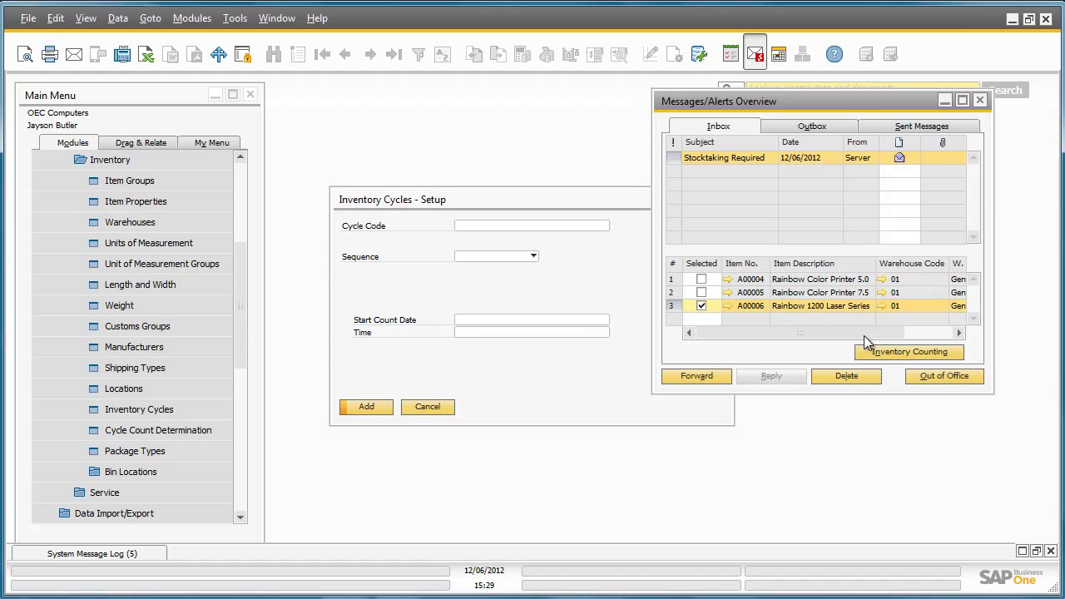
left_click(904, 351)
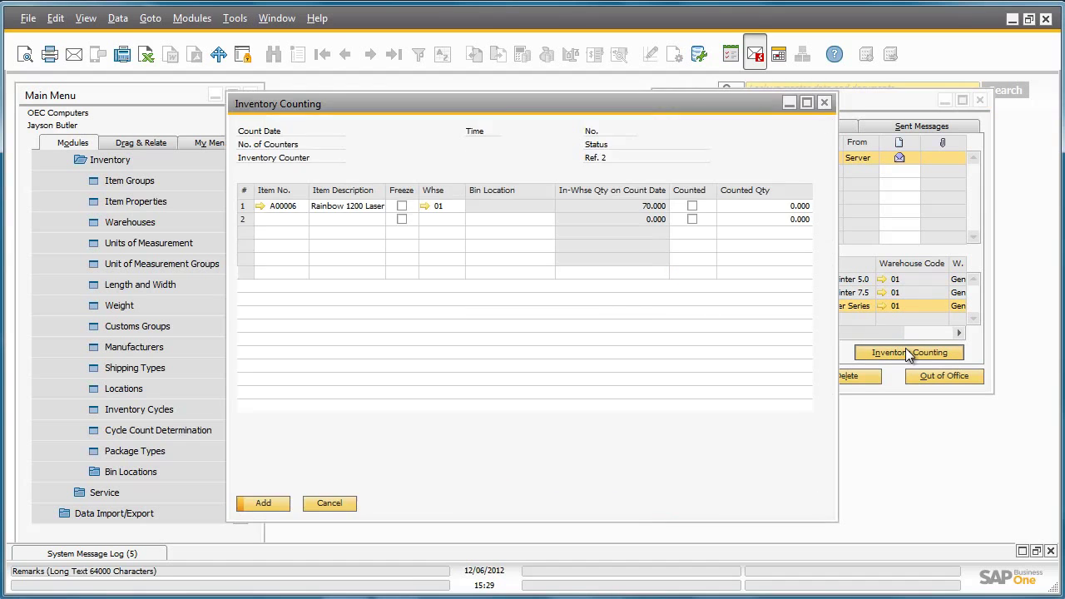
Step: Set No. of Counters to Two with the chosen user as second counter, freeze A00006, and add
left_click(806, 102)
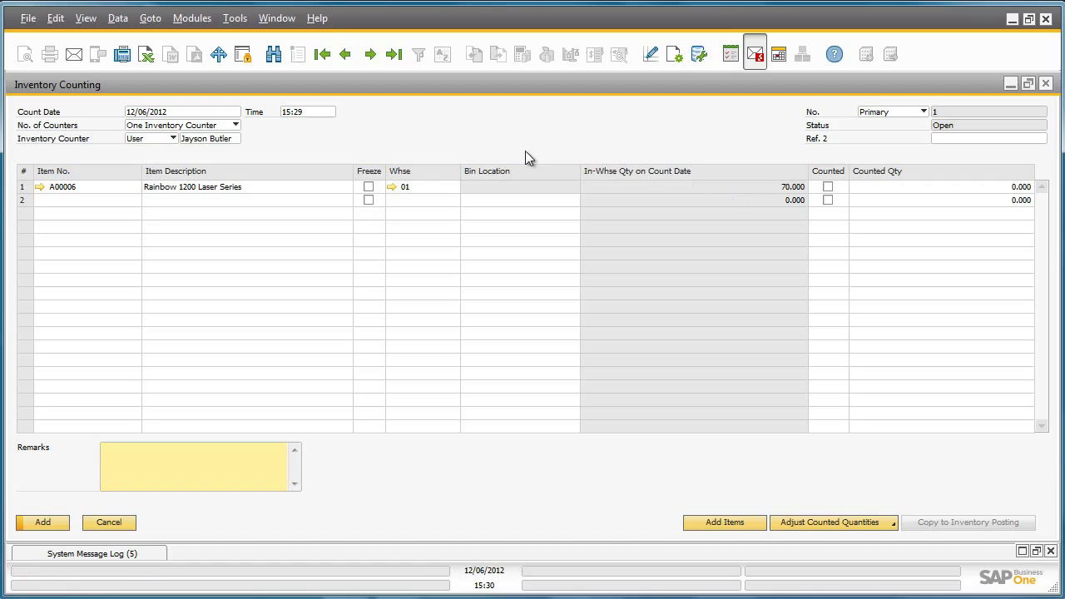
left_click(236, 125)
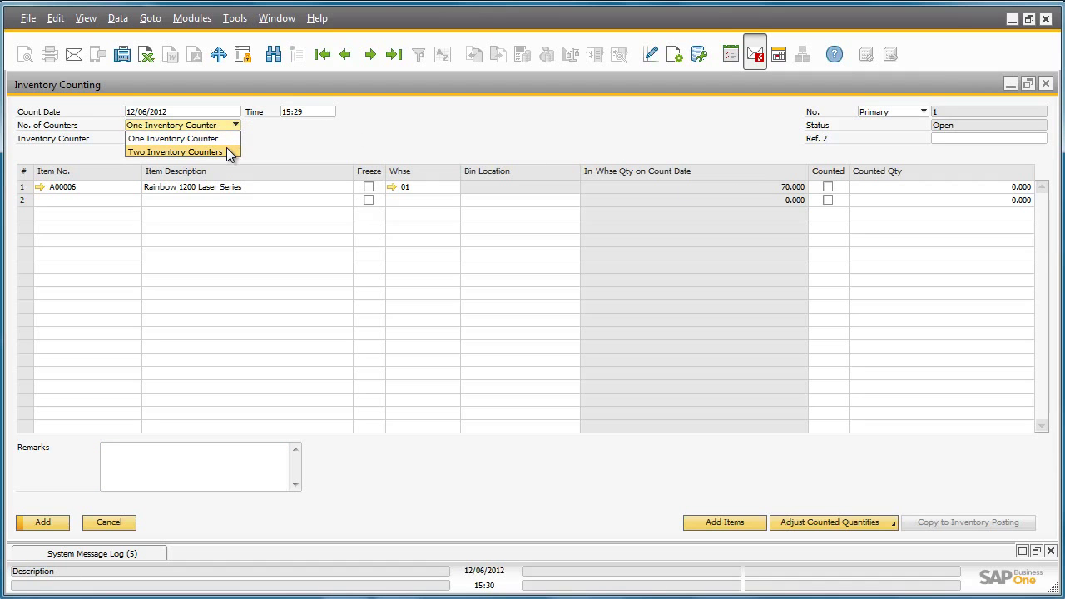
left_click(225, 152)
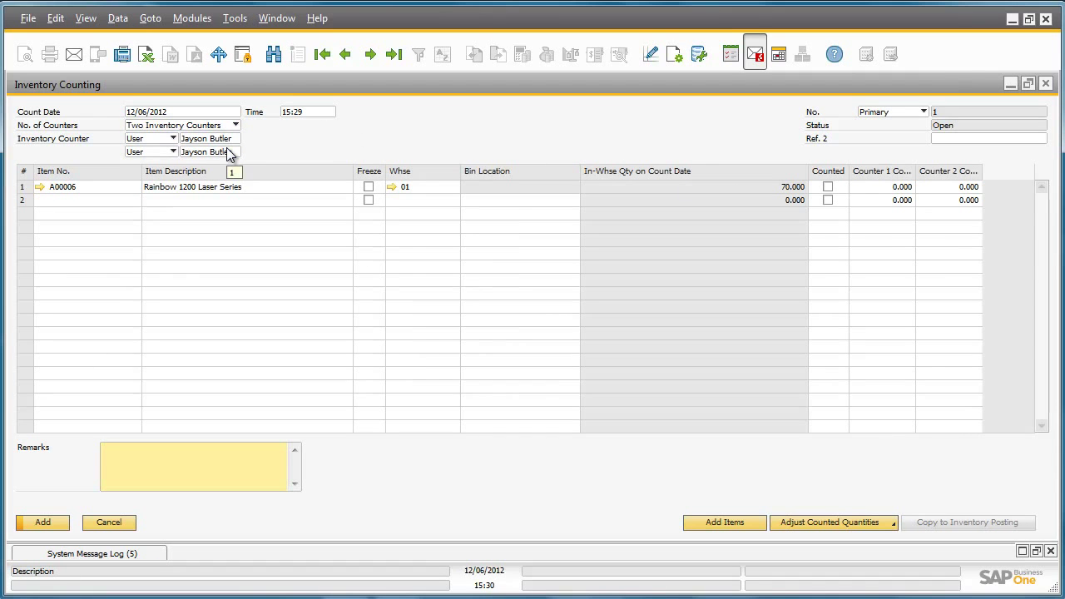
left_click(229, 153)
left_click(237, 152)
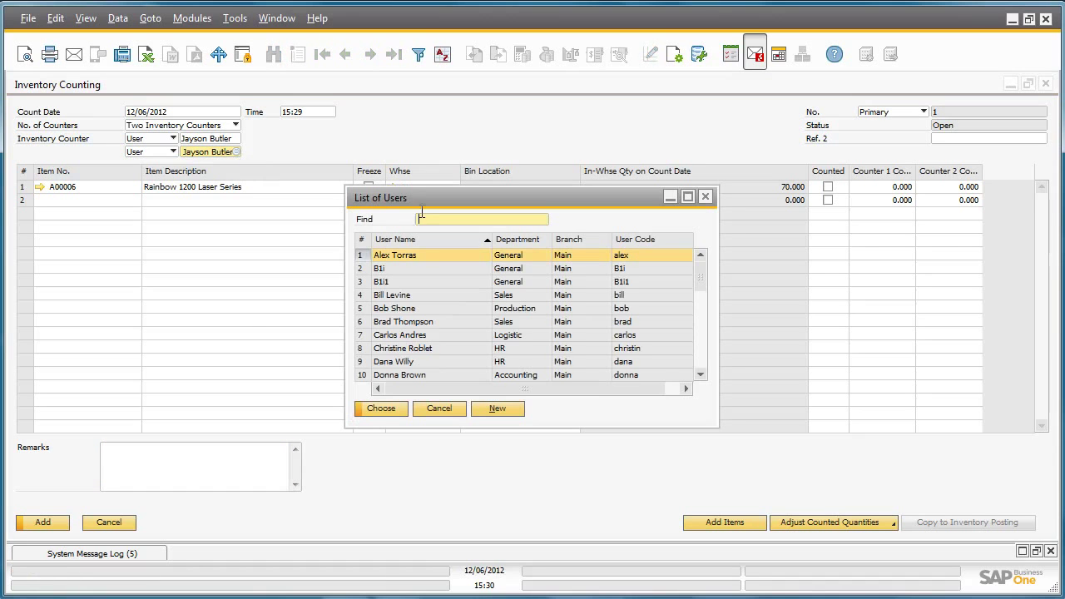
type("Fred")
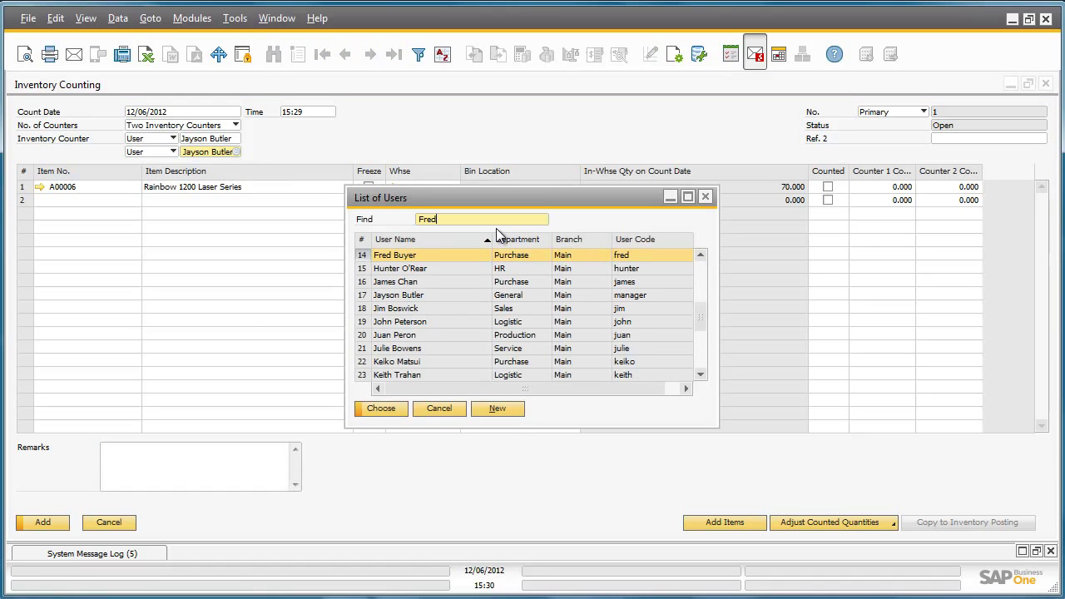
left_click(400, 405)
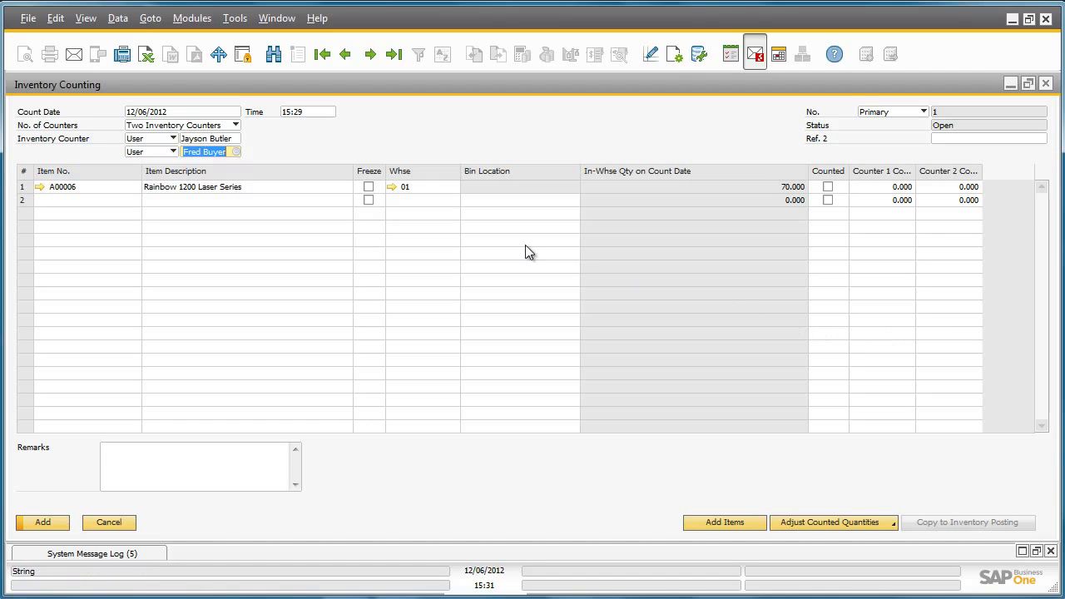
left_click(368, 186)
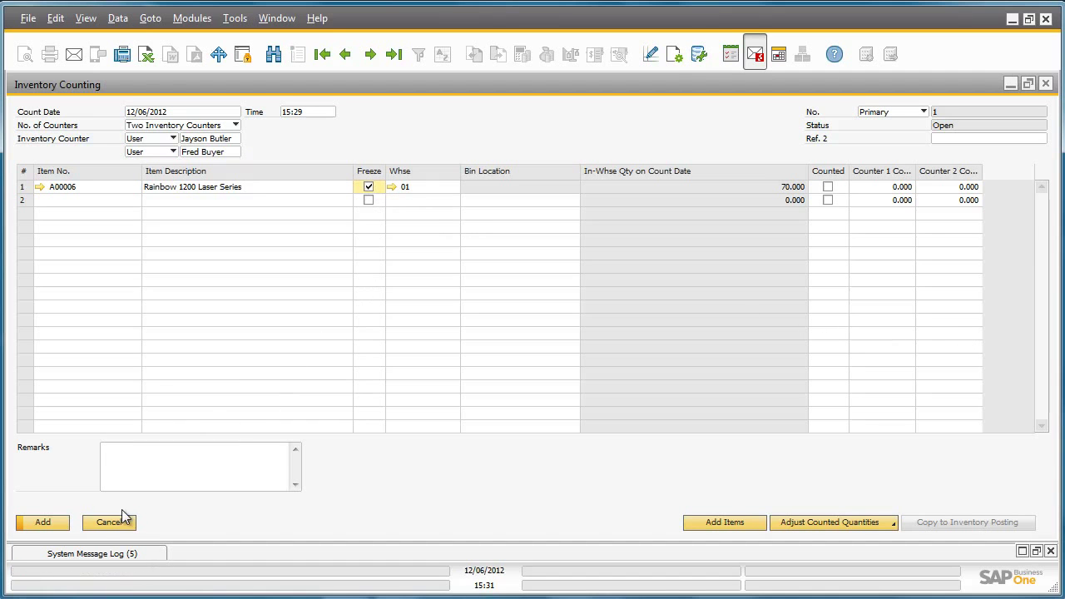
left_click(45, 522)
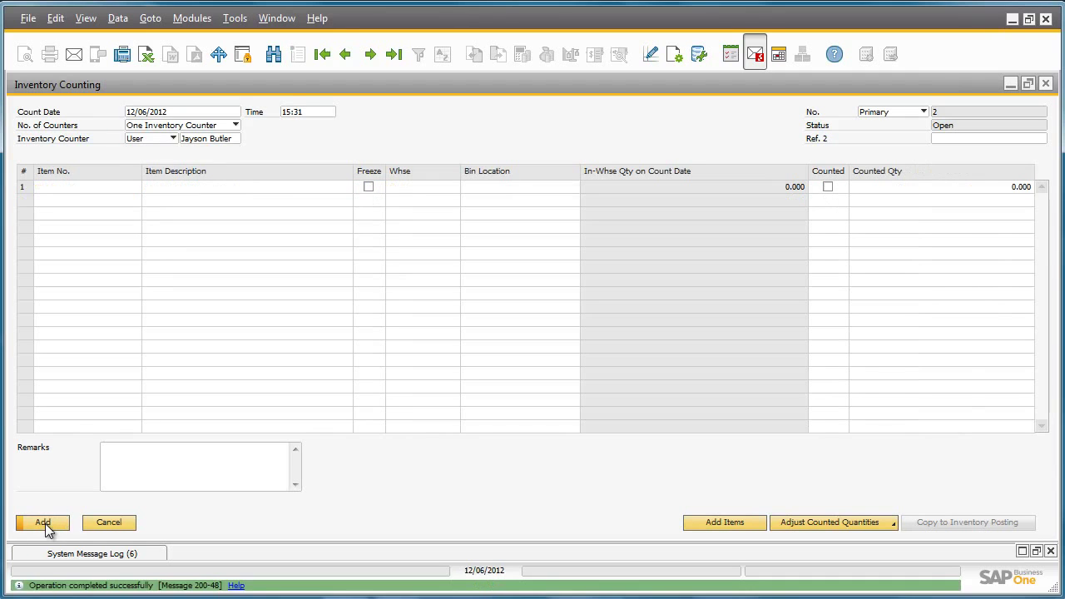
Step: Preview counting document 1's count sheet for Both counters, then close the preview and Inventory Counting
left_click(393, 54)
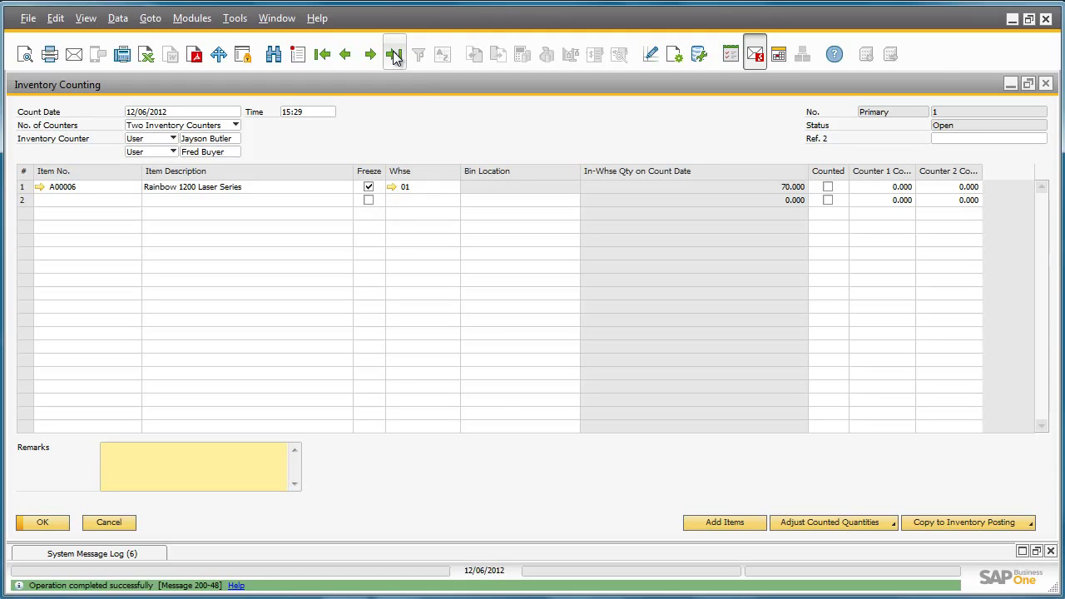
left_click(25, 54)
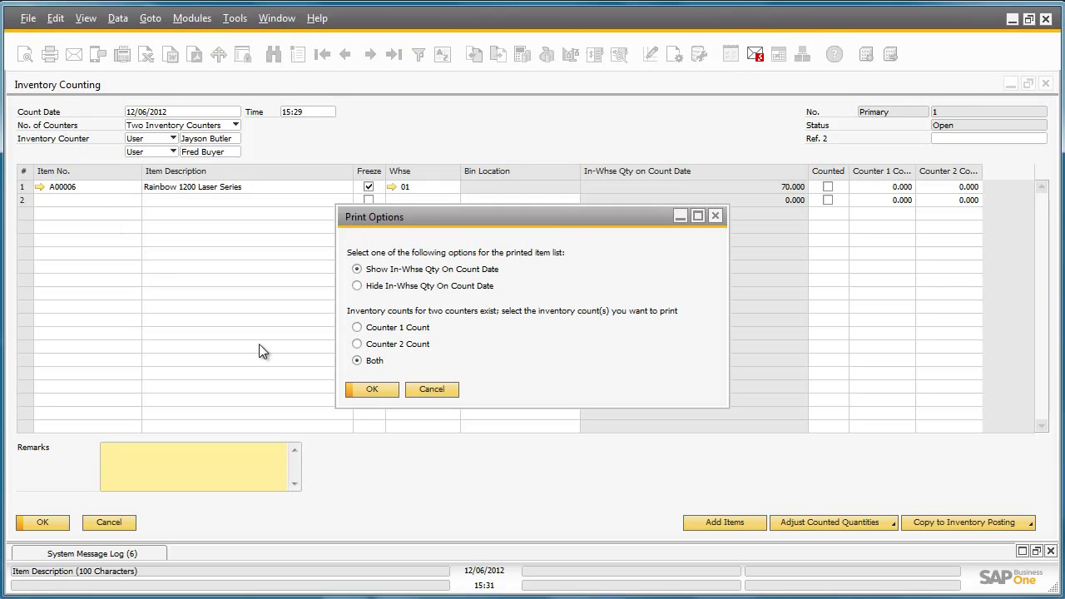
left_click(390, 395)
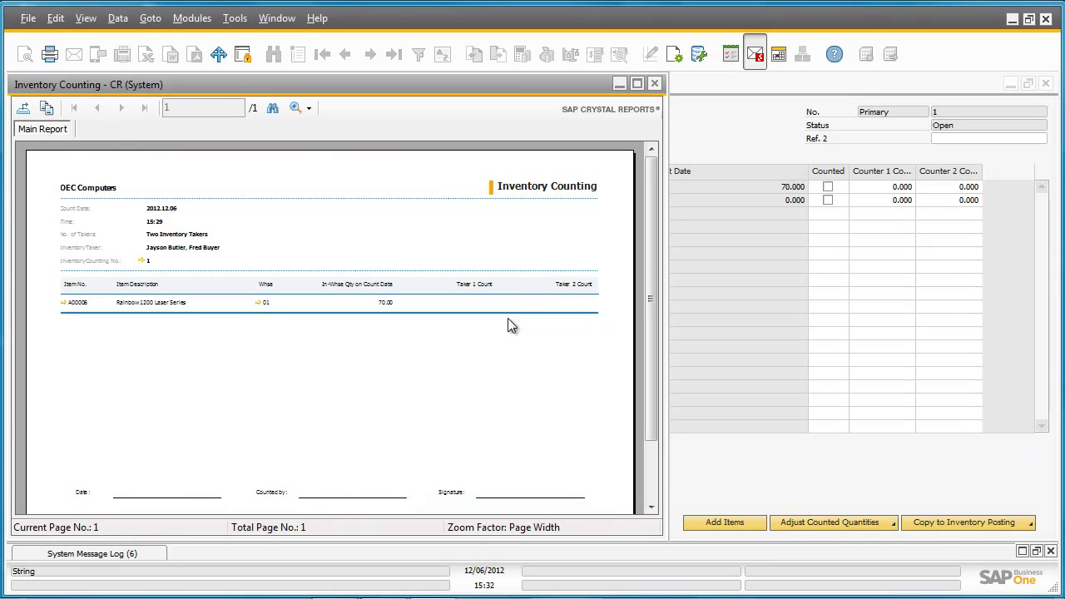
left_click_drag(648, 271, 653, 244)
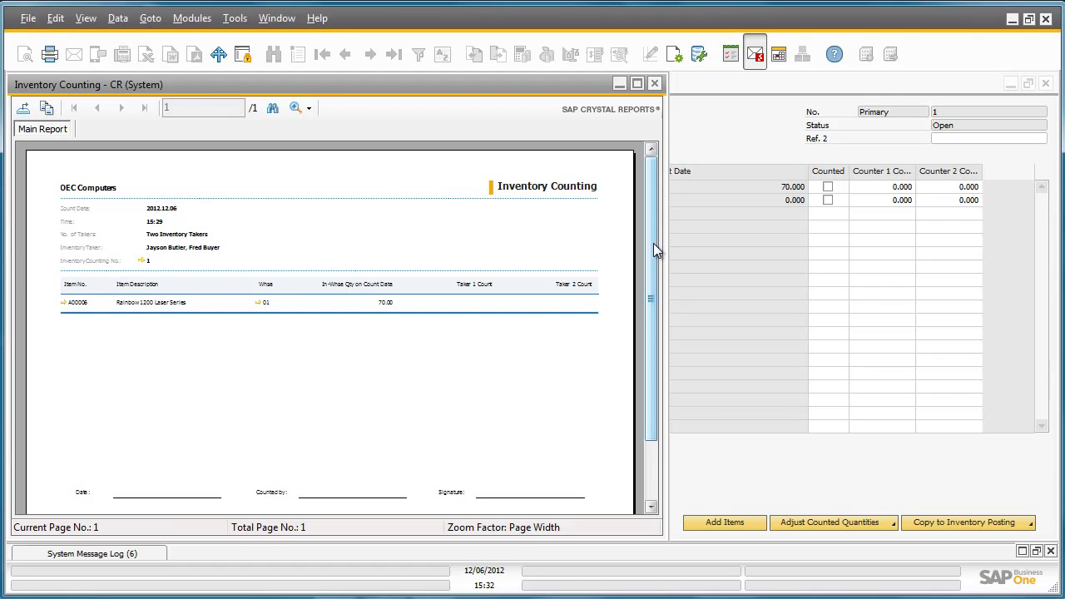
left_click(655, 84)
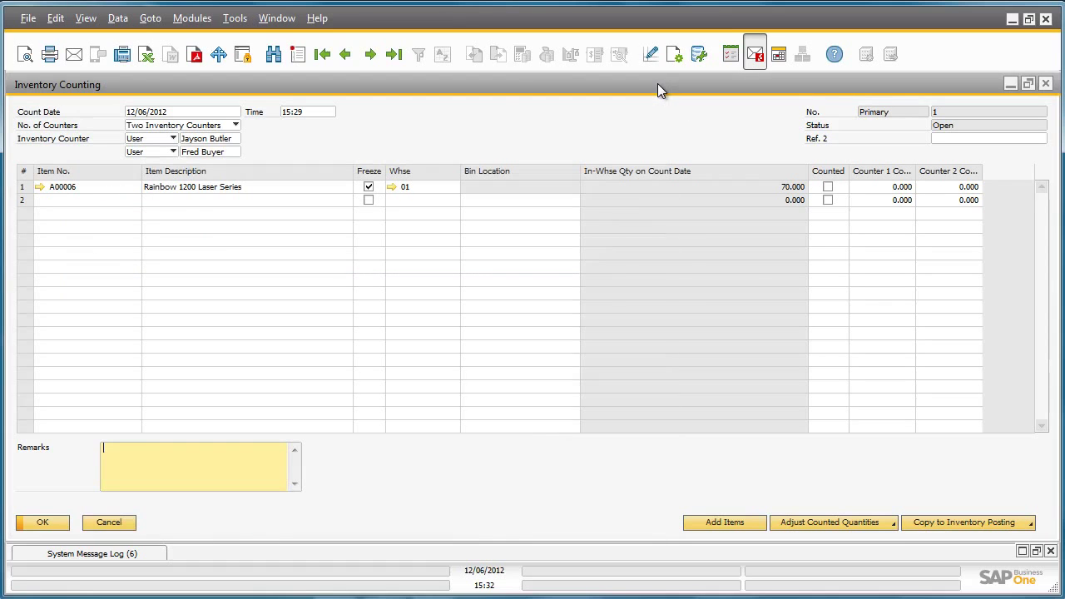
left_click(1047, 86)
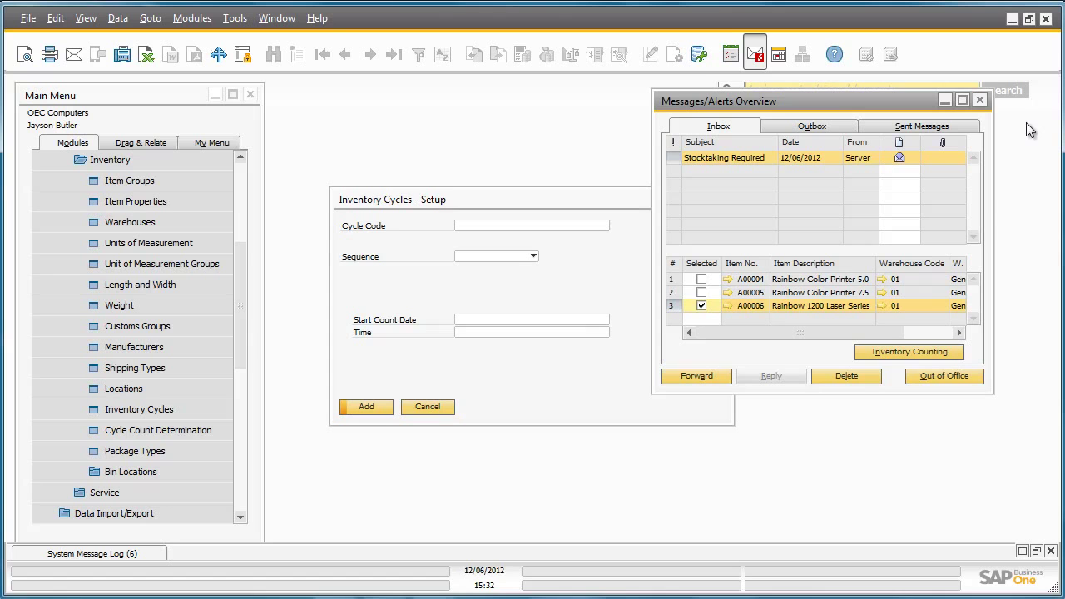
Step: Expand Modules > Inventory > Inventory Transactions to show the Inventory Counting Transactions entries
left_click(181, 160)
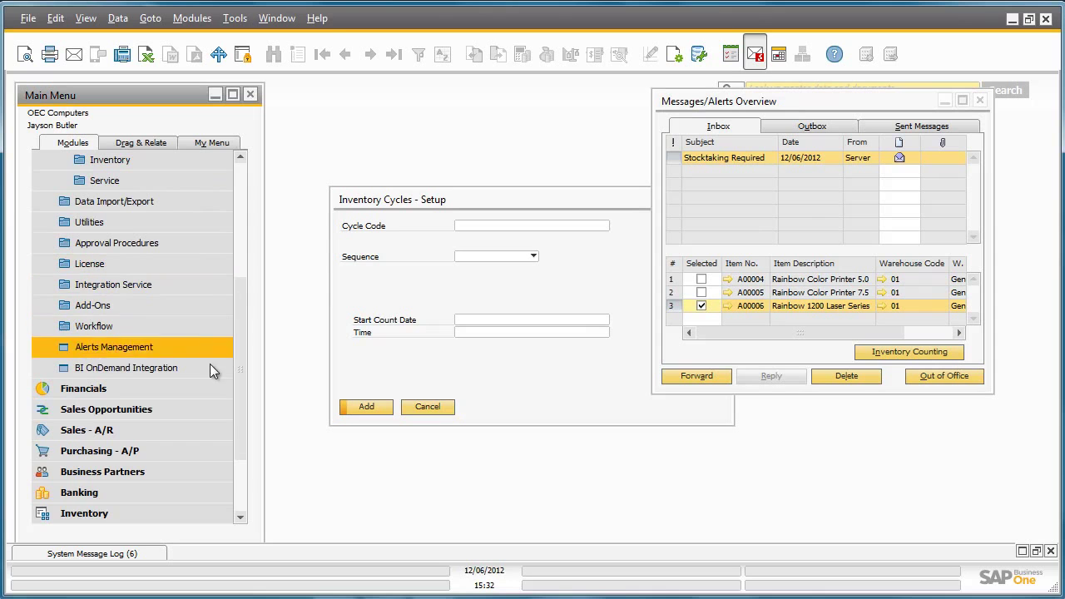
left_click(183, 510)
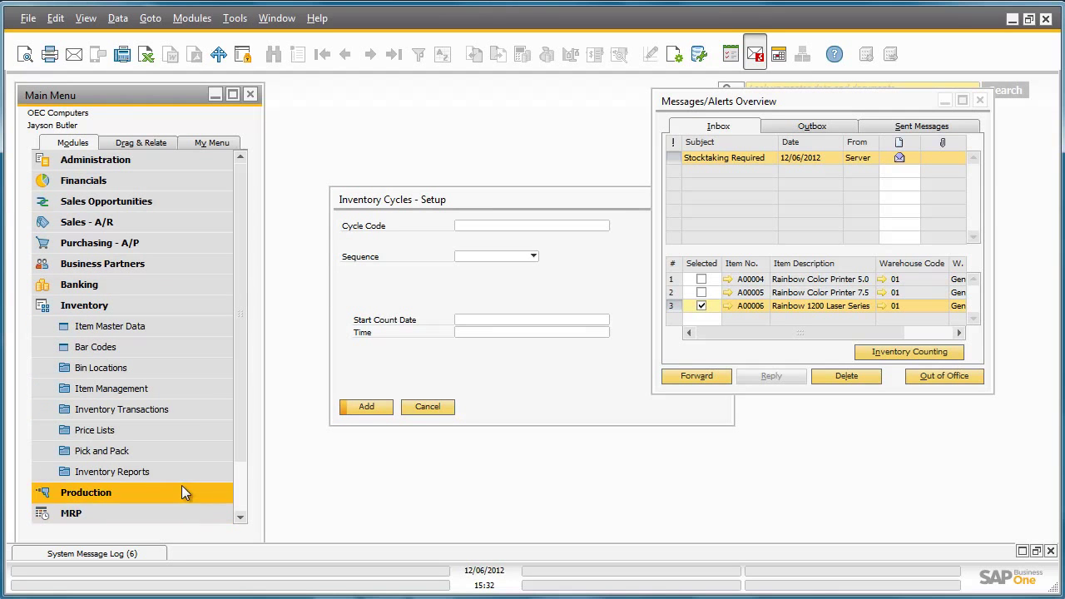
left_click(187, 407)
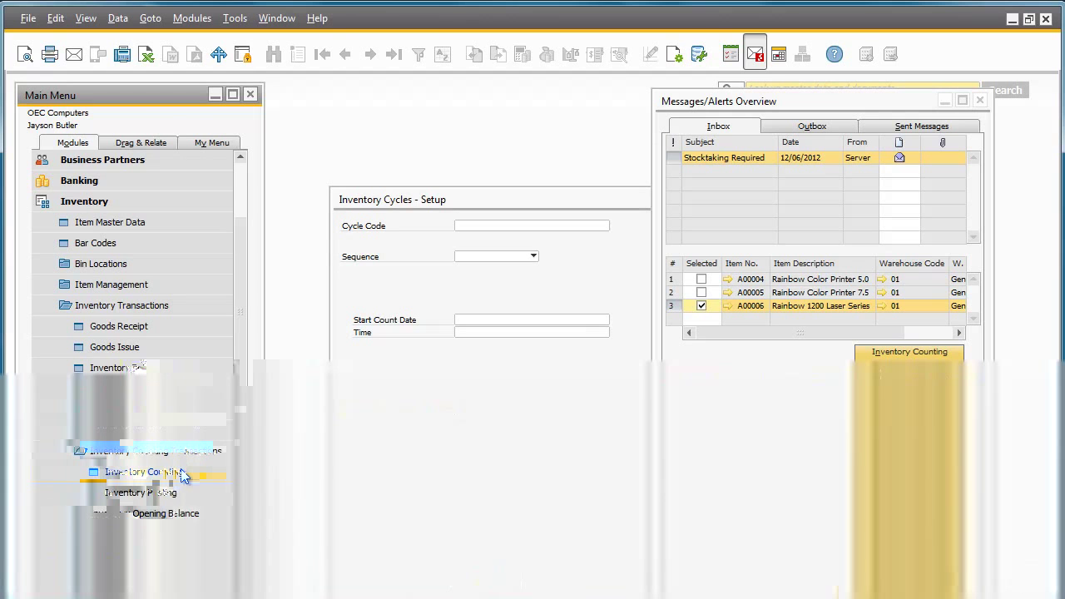
Step: In counting document 1, enter 69 for Counter 1 and 68 for Counter 2 on A00006, and update
left_click(181, 472)
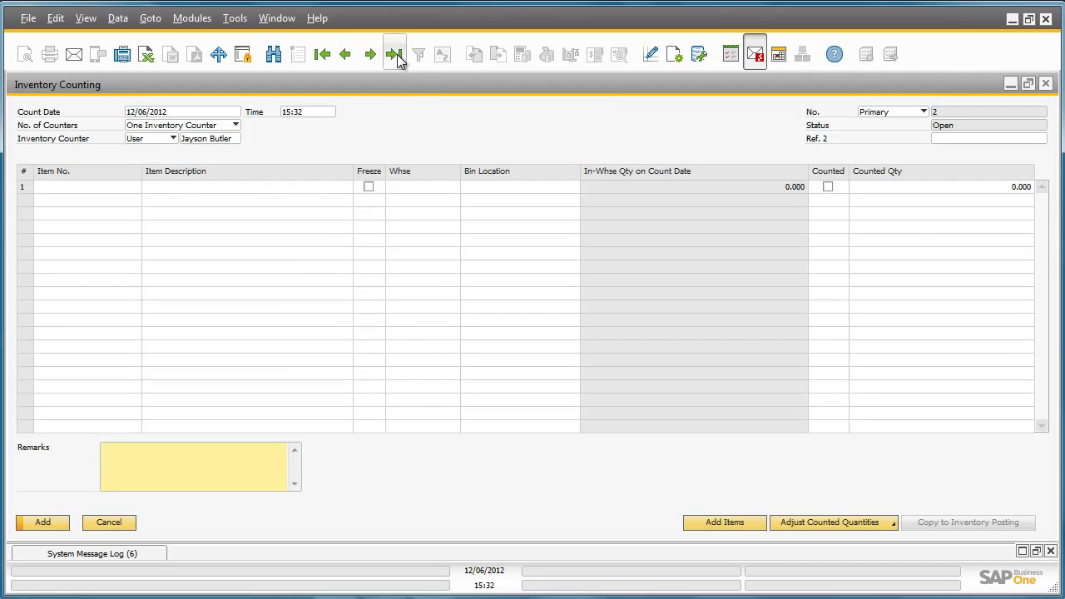
left_click(394, 54)
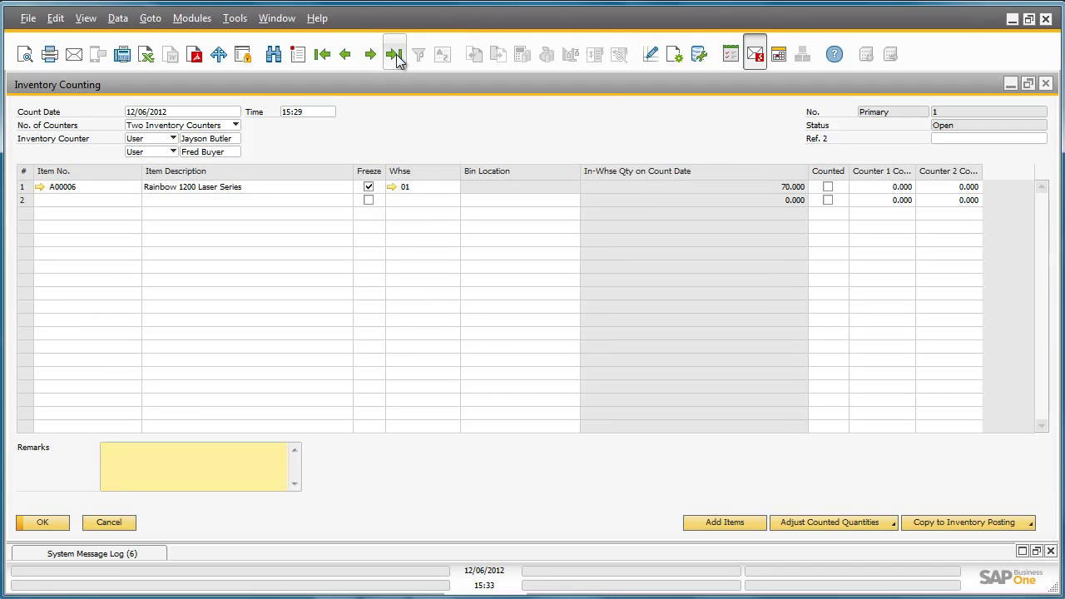
left_click(874, 184)
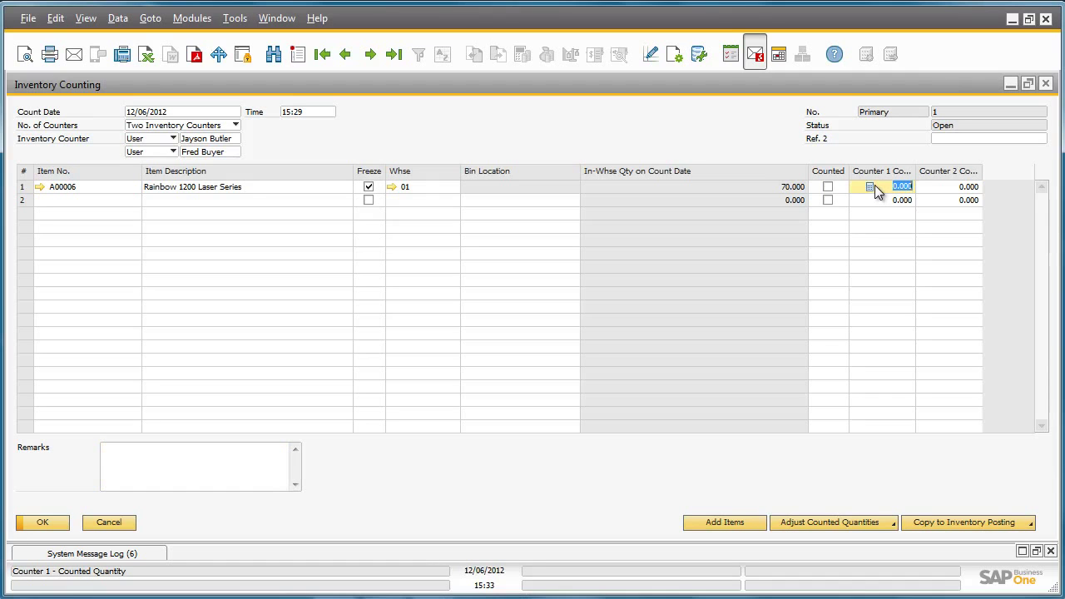
type("69")
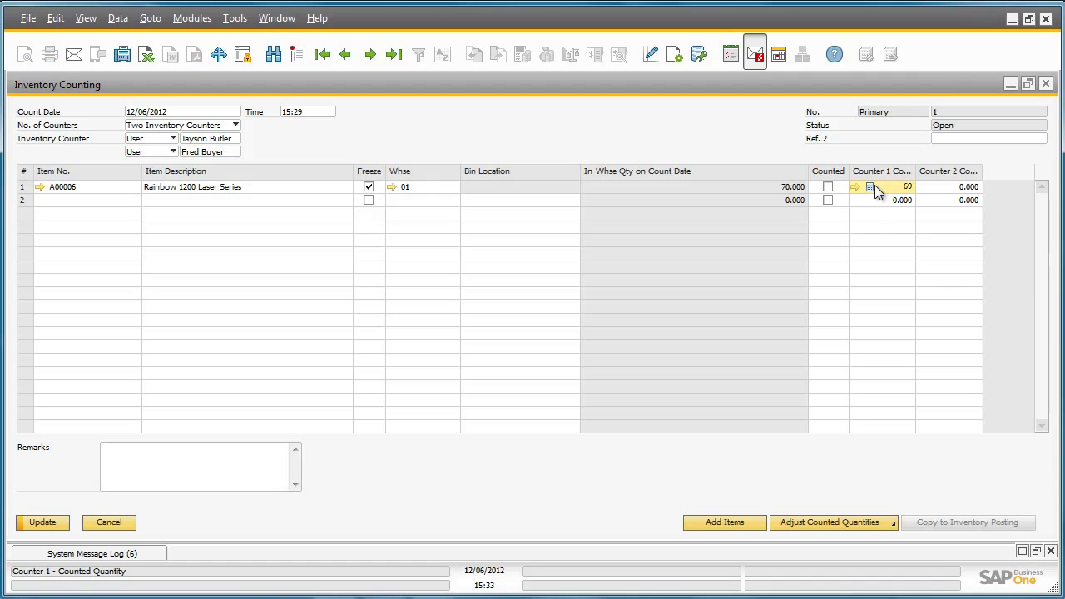
key("Tab")
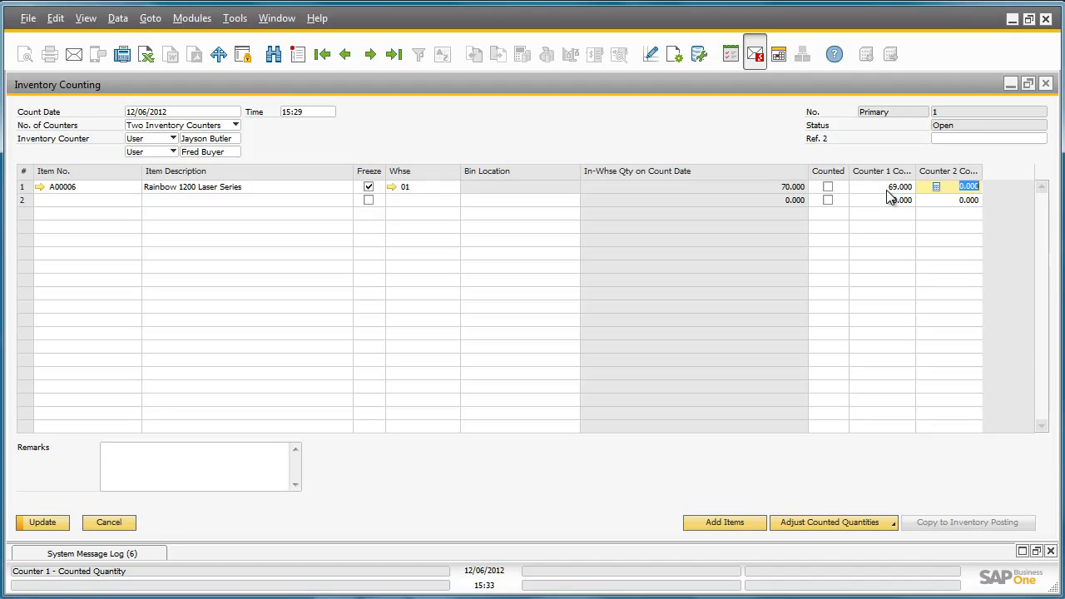
type("68")
key("Tab")
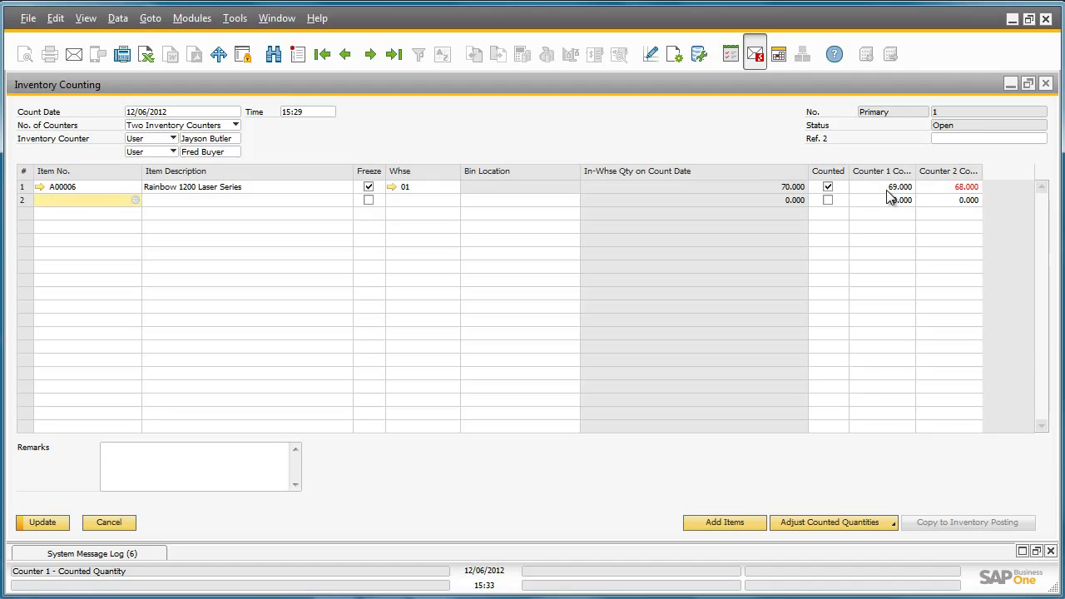
left_click(43, 524)
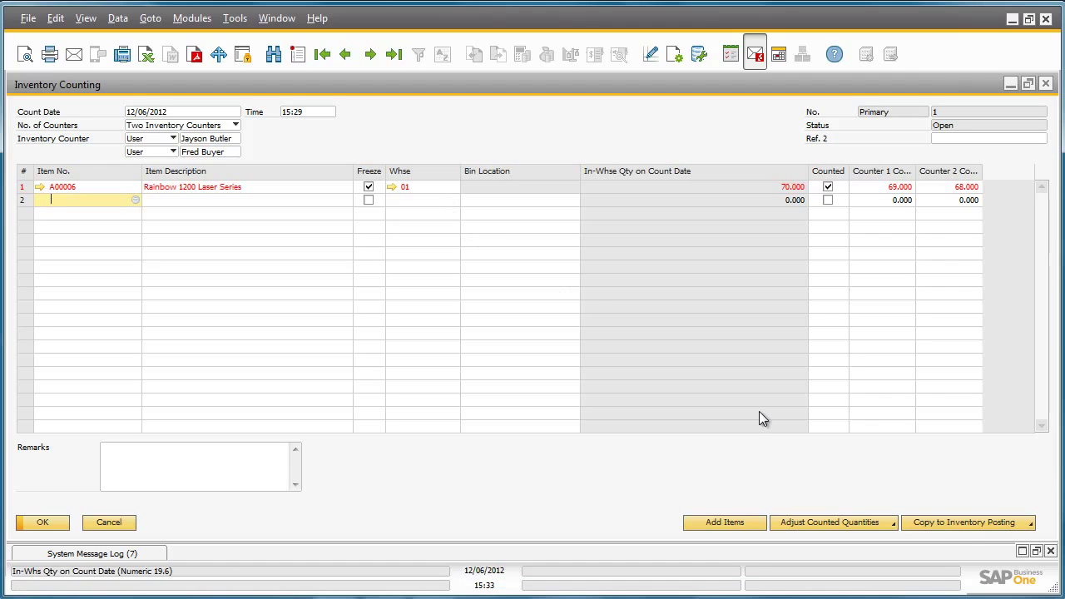
Step: Show the Copy to Inventory Posting options for counting document 1
left_click(968, 521)
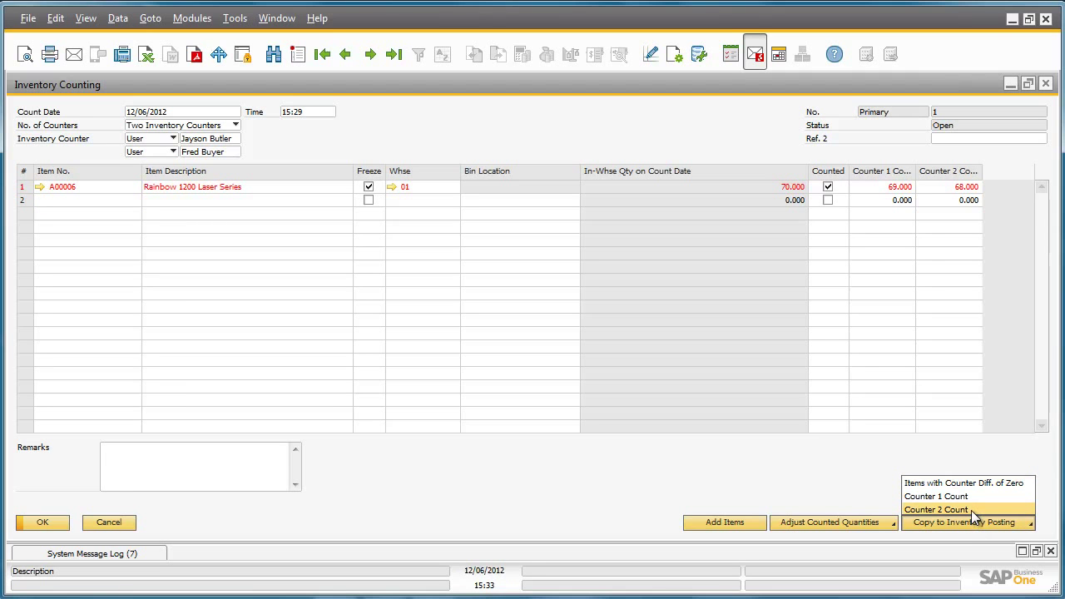
Step: Copy Counter 2 Count into an Inventory Posting and add it, prompting serial selection
left_click(971, 510)
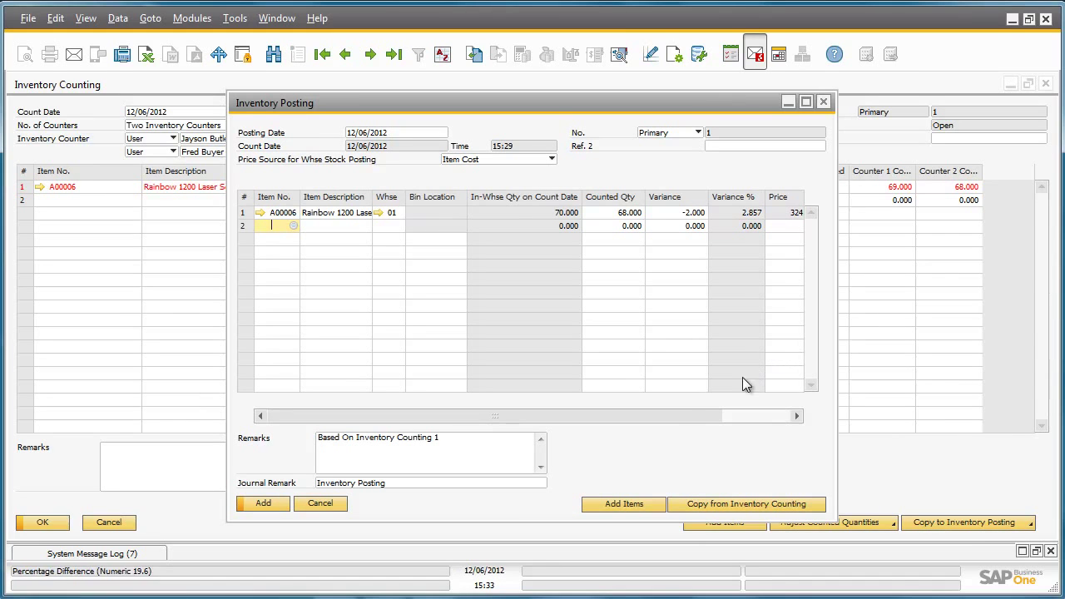
left_click(266, 503)
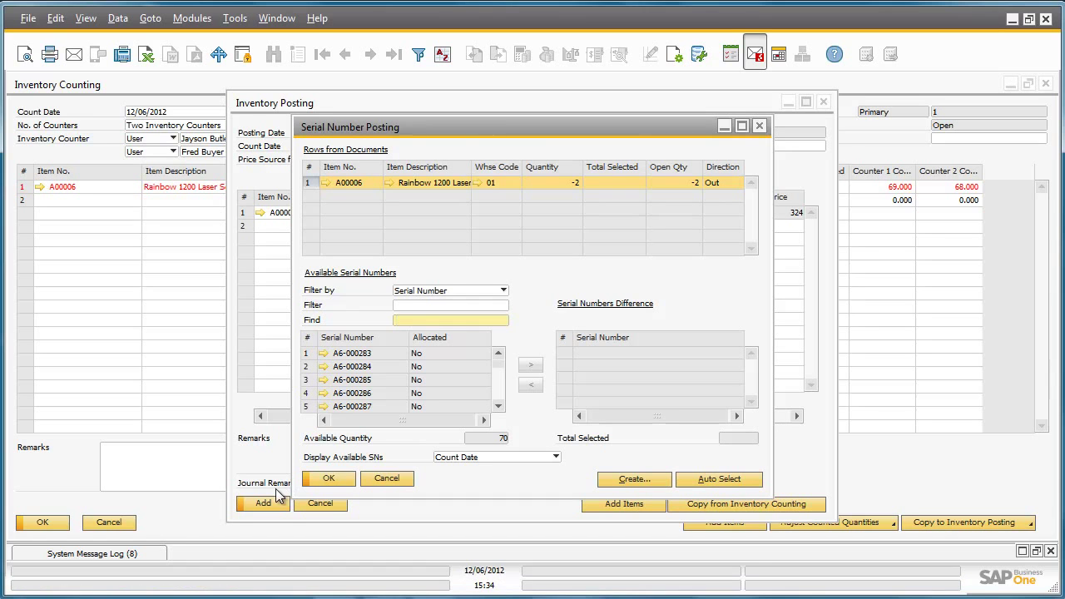
Step: Allocate serials A6-000284 and A6-000285 to the 2-unit shortfall and confirm
left_click(309, 366)
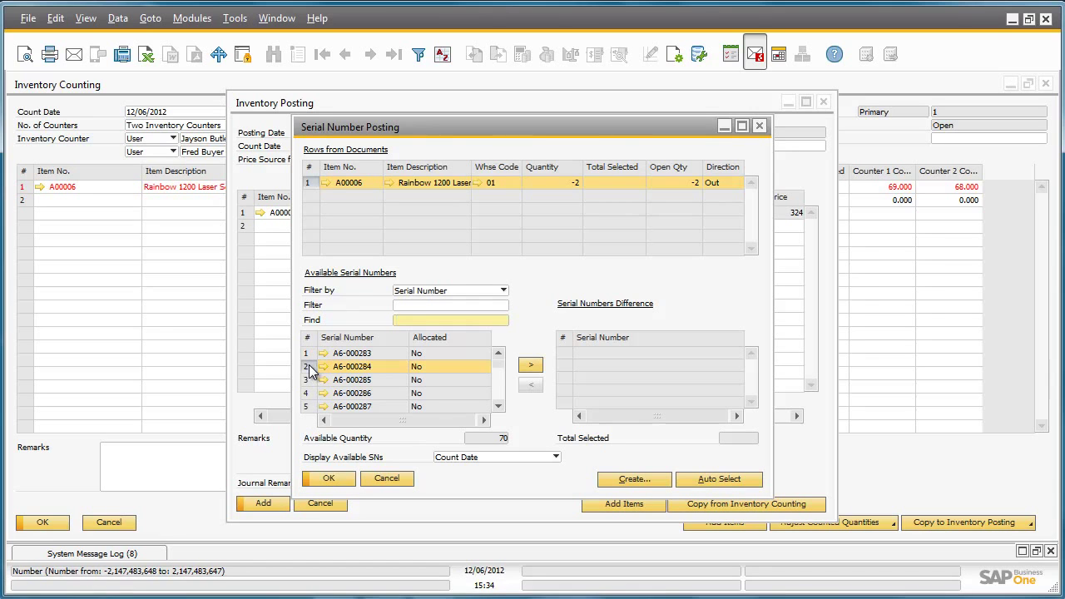
left_click(531, 365)
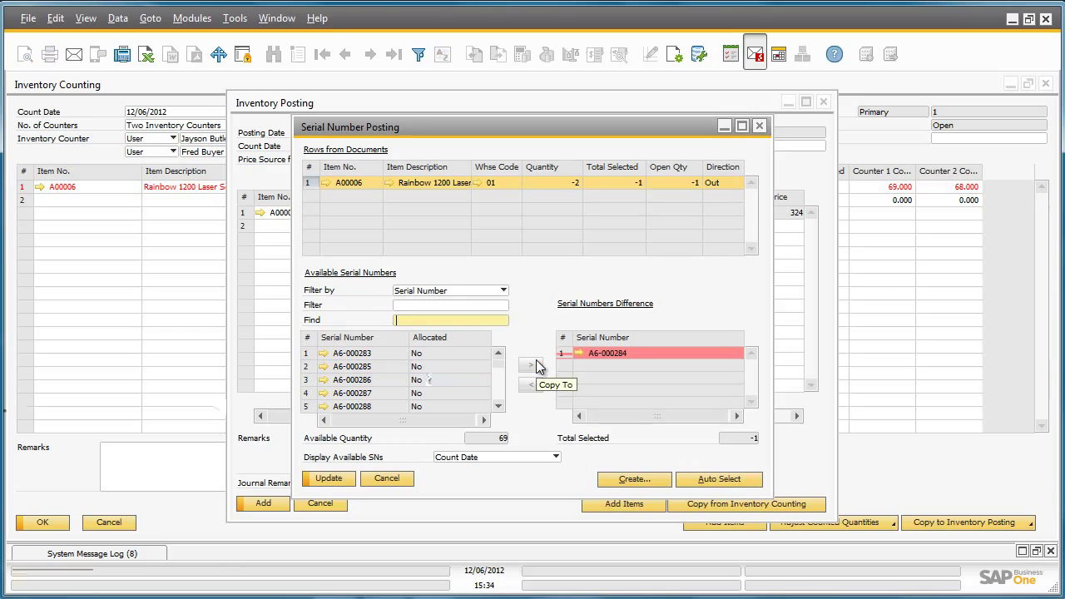
left_click(304, 367)
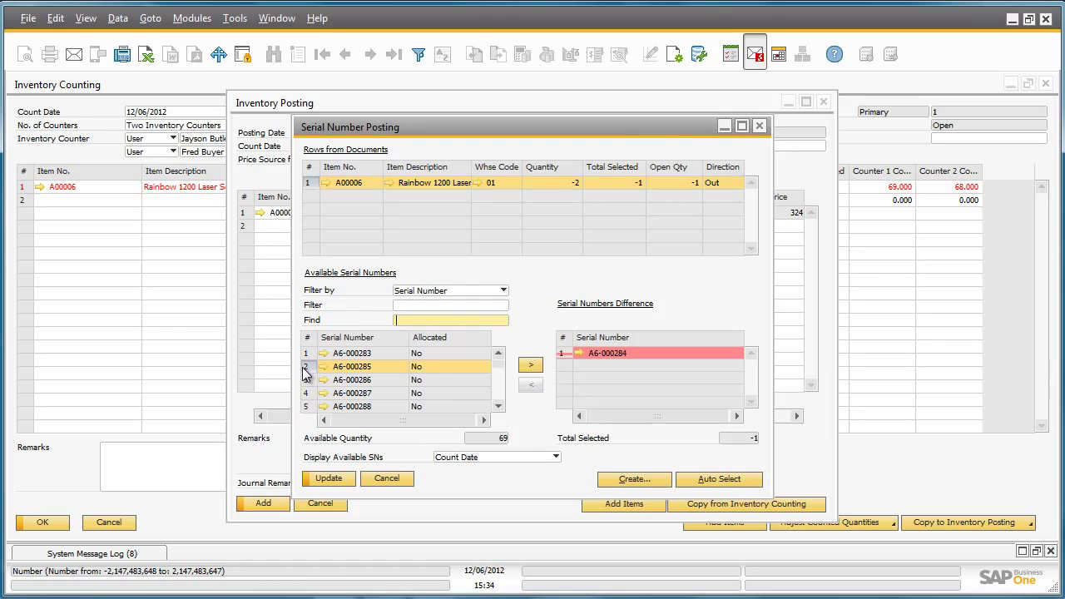
left_click(532, 367)
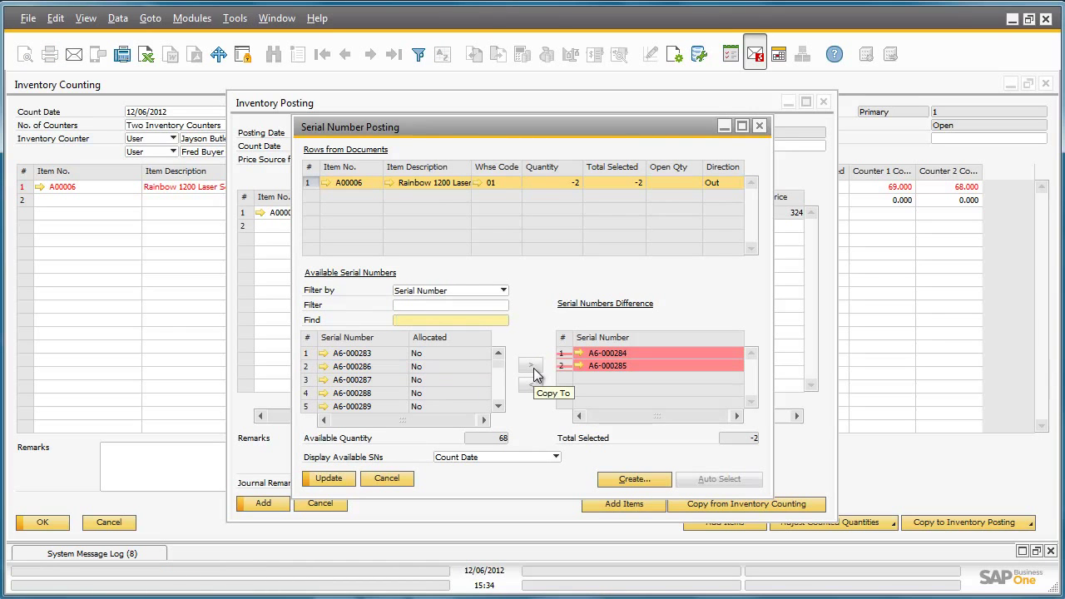
left_click(337, 481)
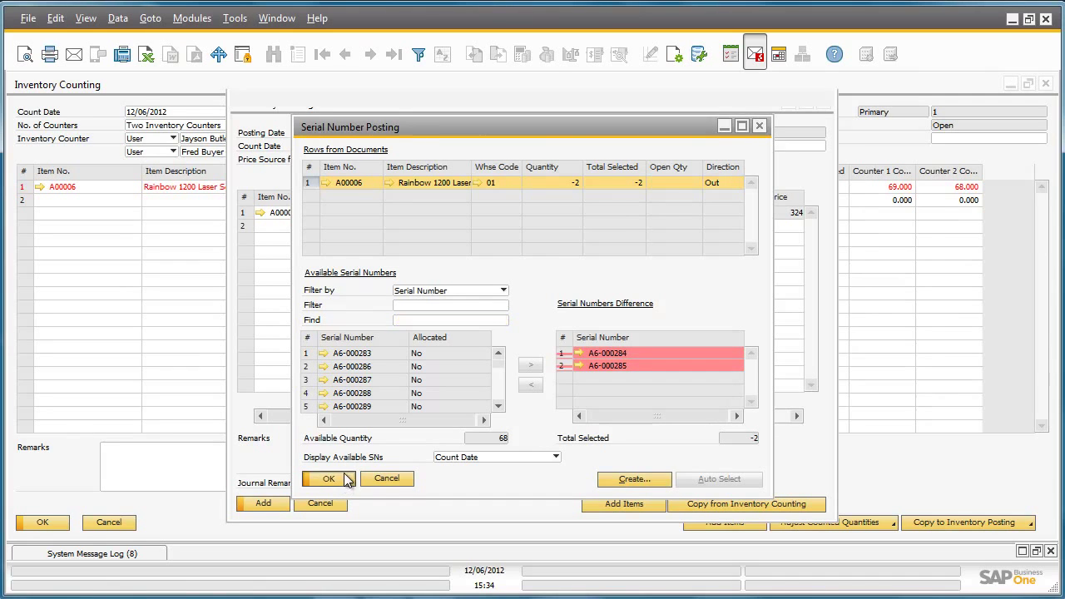
left_click(341, 478)
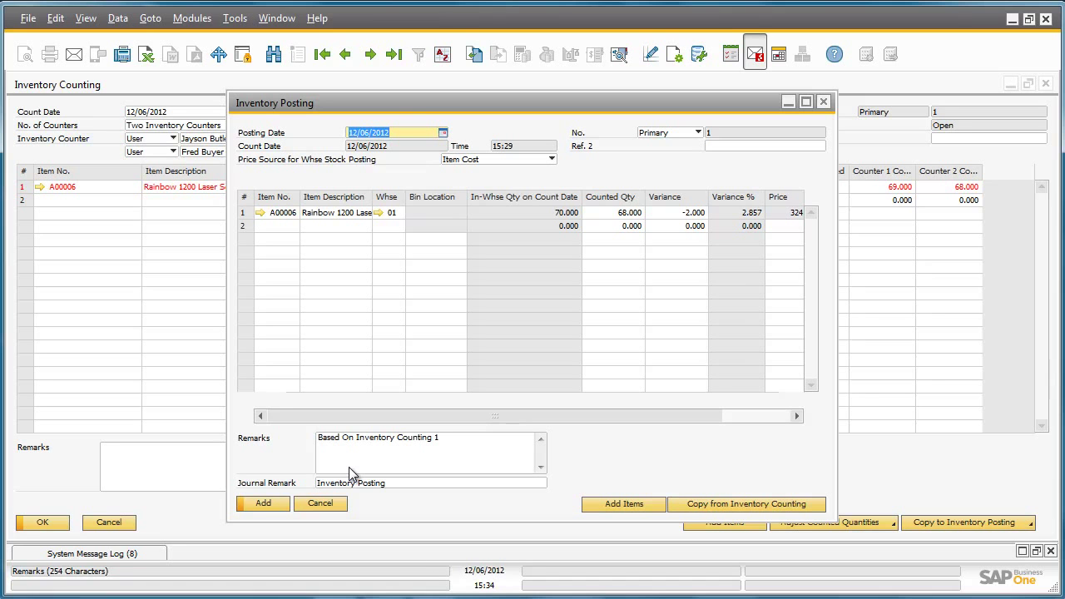
Step: Add Inventory Posting 1 for A00006's 2-unit shortfall, then close the posting and counting windows
left_click(262, 503)
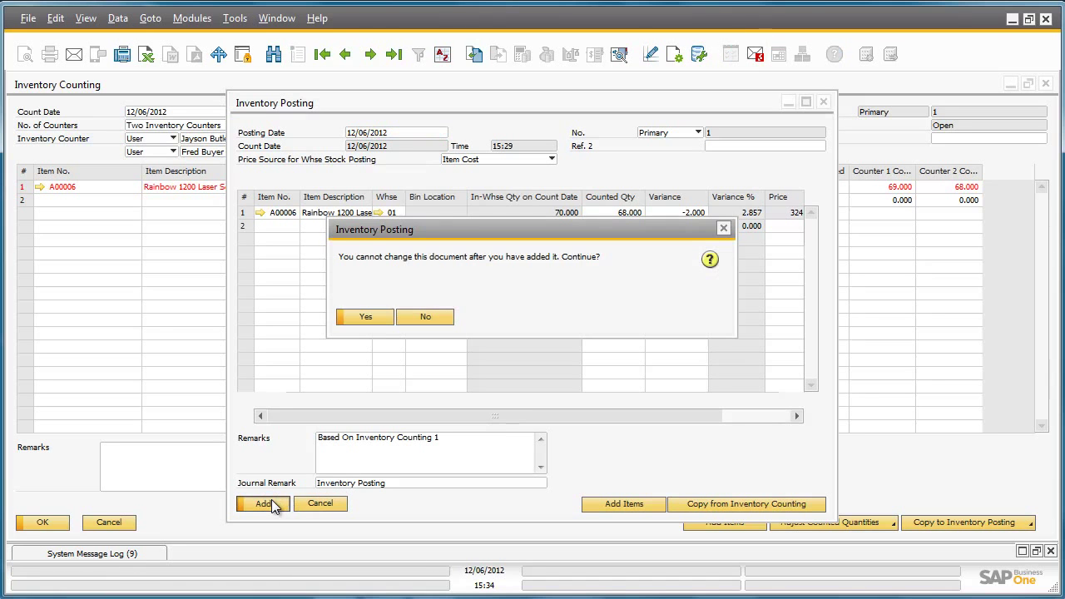
left_click(366, 316)
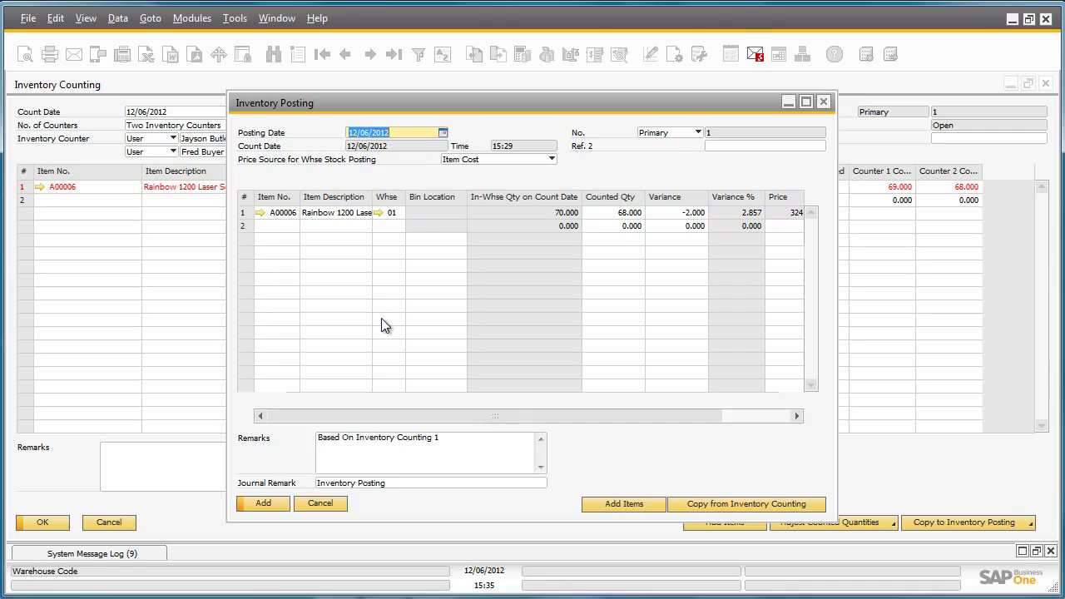
left_click(824, 104)
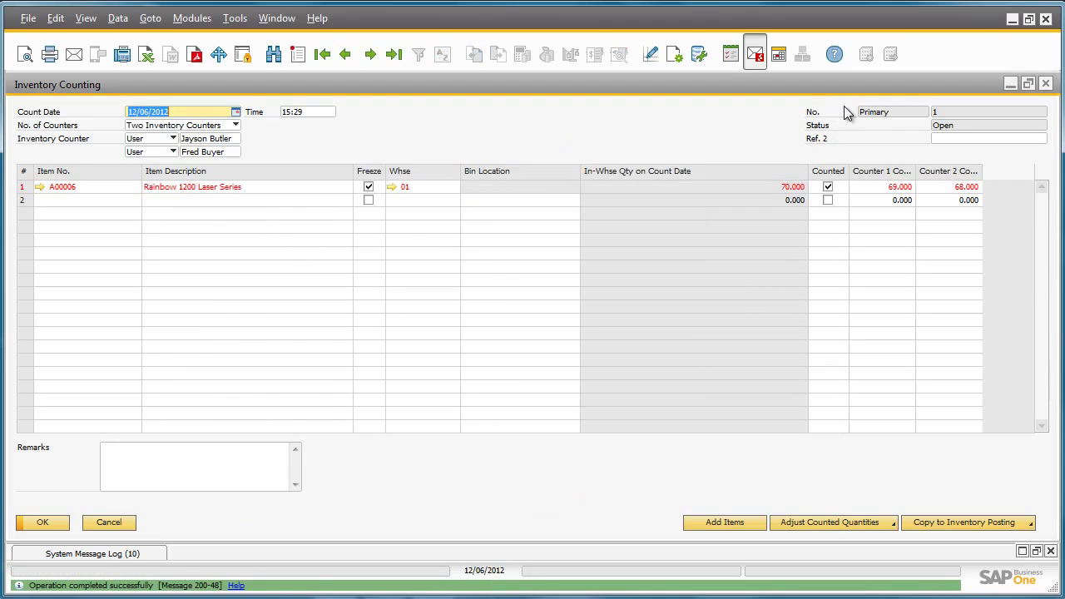
left_click(1044, 83)
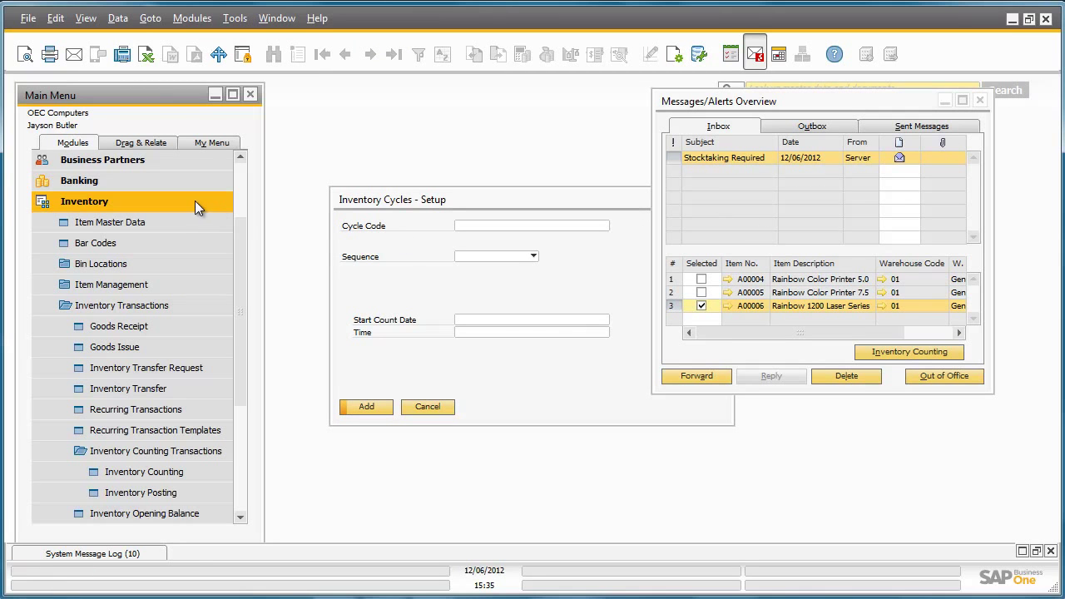
Step: Open the Inventory Counting Transactions Report criteria from Inventory Reports in the Main Menu
left_click(202, 303)
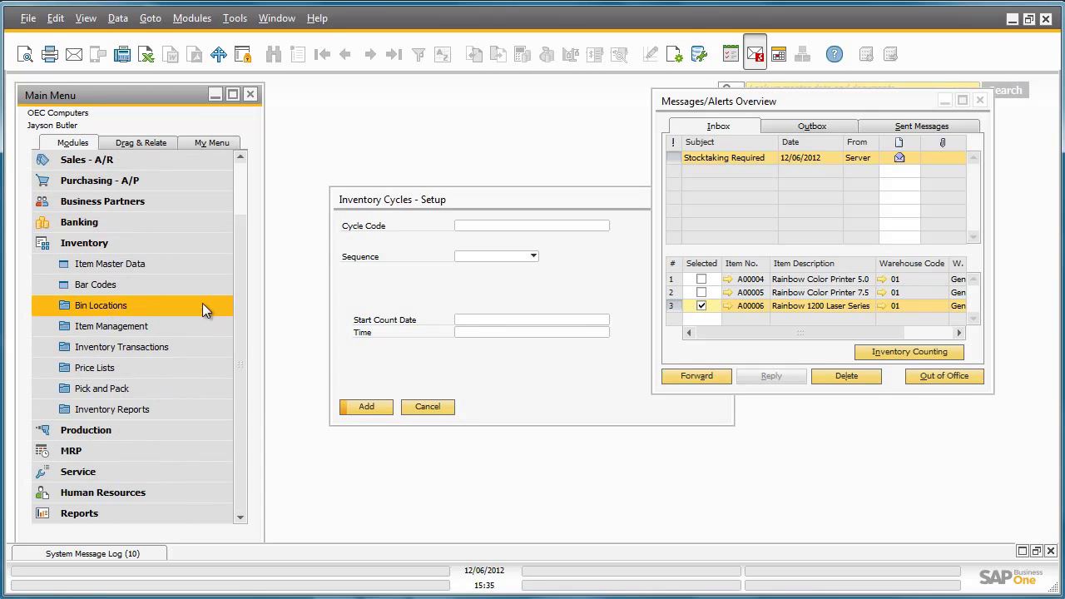
left_click(180, 409)
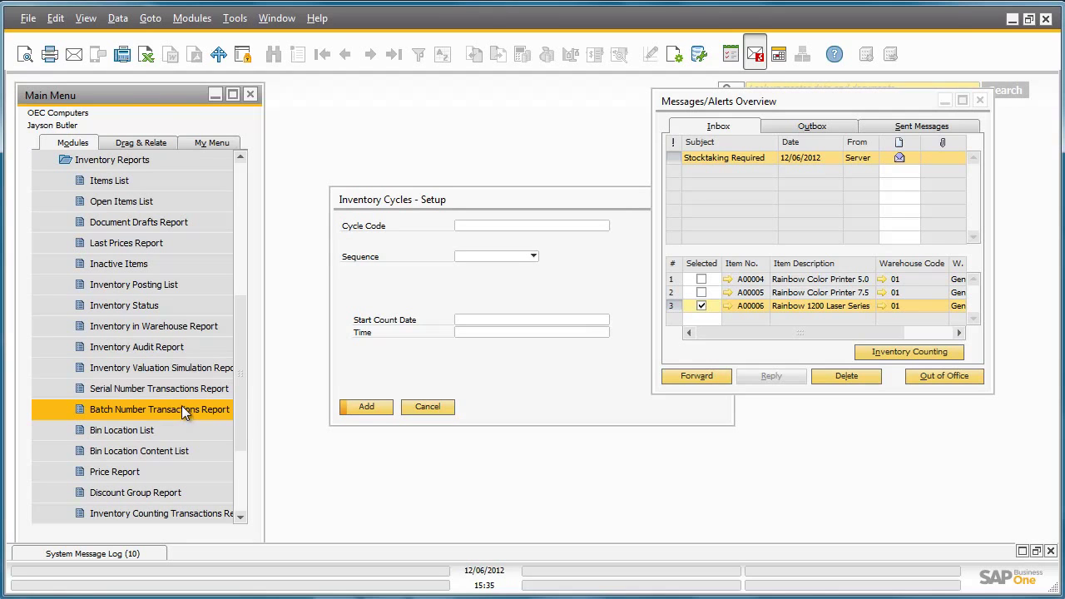
scroll(207, 414, "down", 1)
scroll(207, 415, "down", 1)
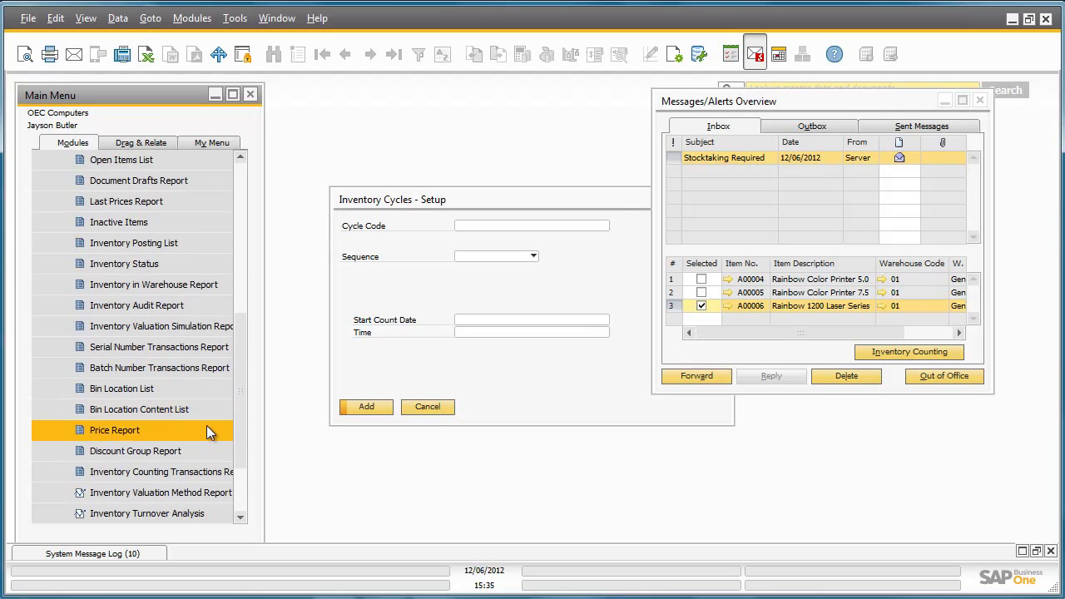
left_click(213, 471)
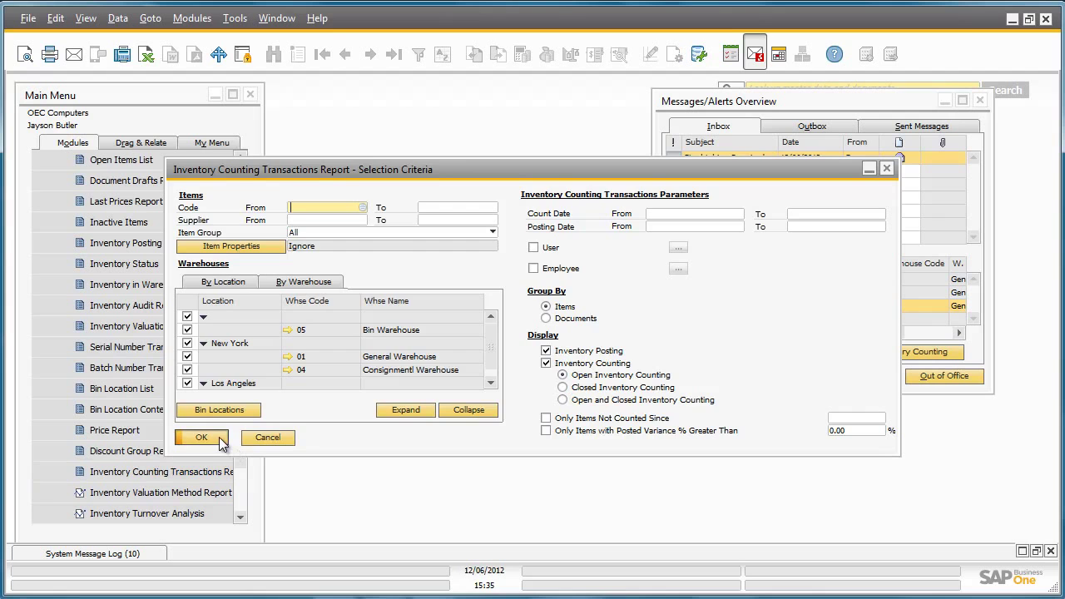
Step: Run the report with default criteria and maximize it to see A00006's count of 68, variance -2
left_click(220, 438)
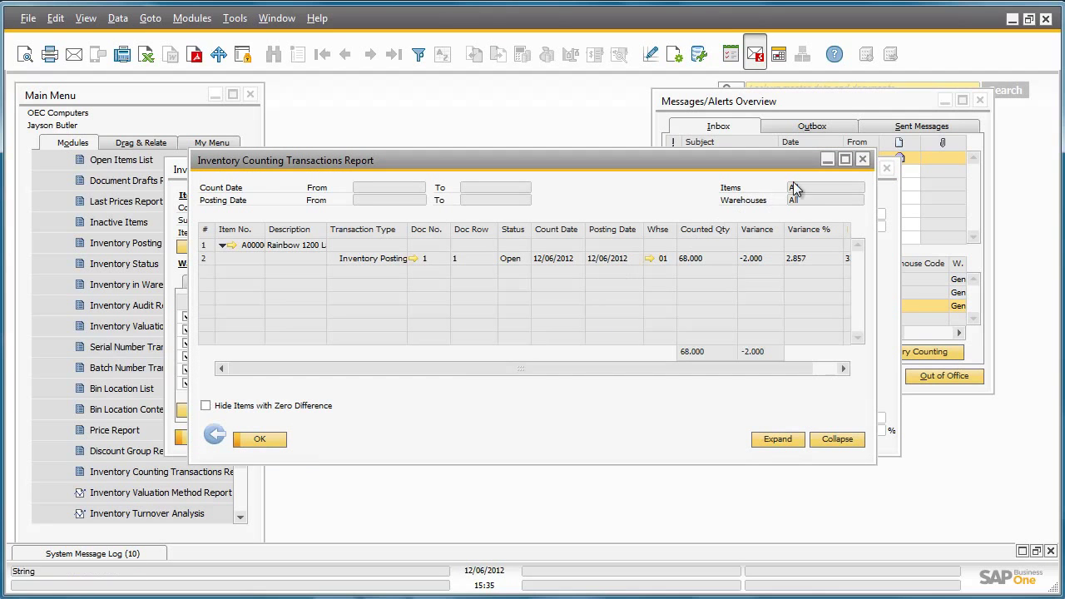
left_click(845, 159)
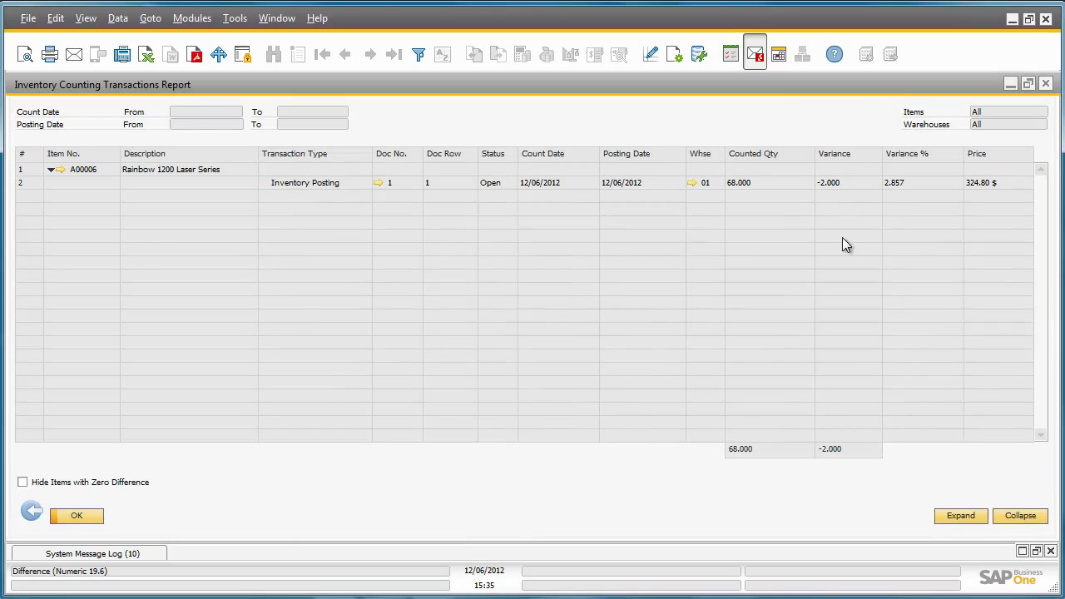